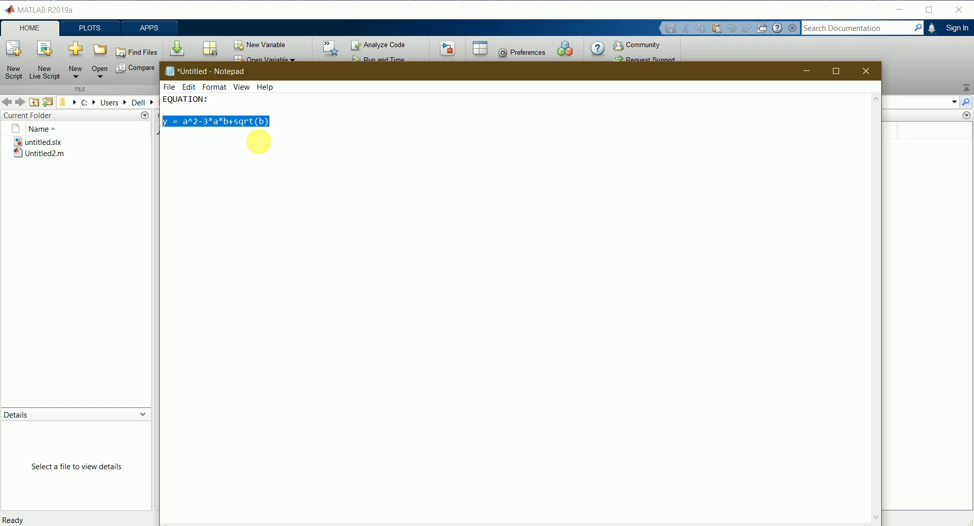
- Put away the equation note, then start Simulink and create a new model from the Blank Model template
left_click(313, 136)
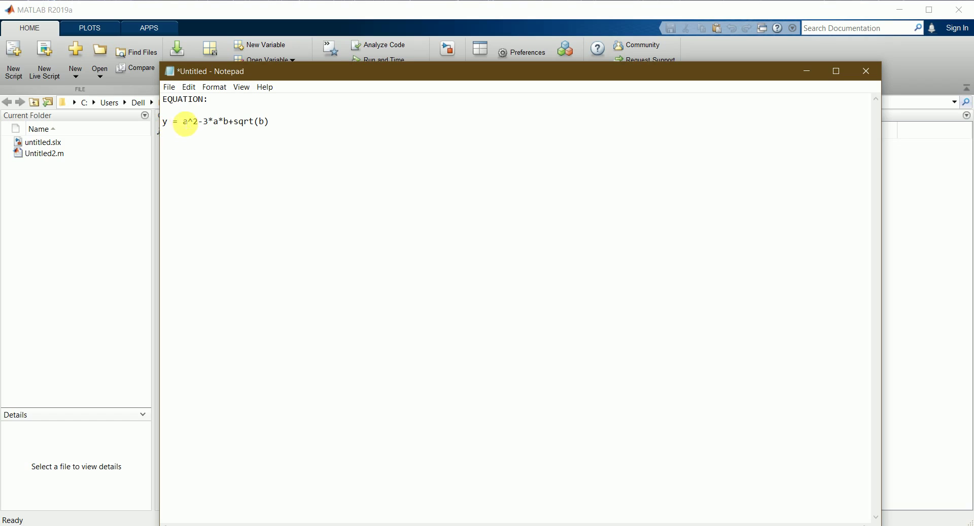
left_click_drag(279, 123, 413, 137)
left_click(807, 71)
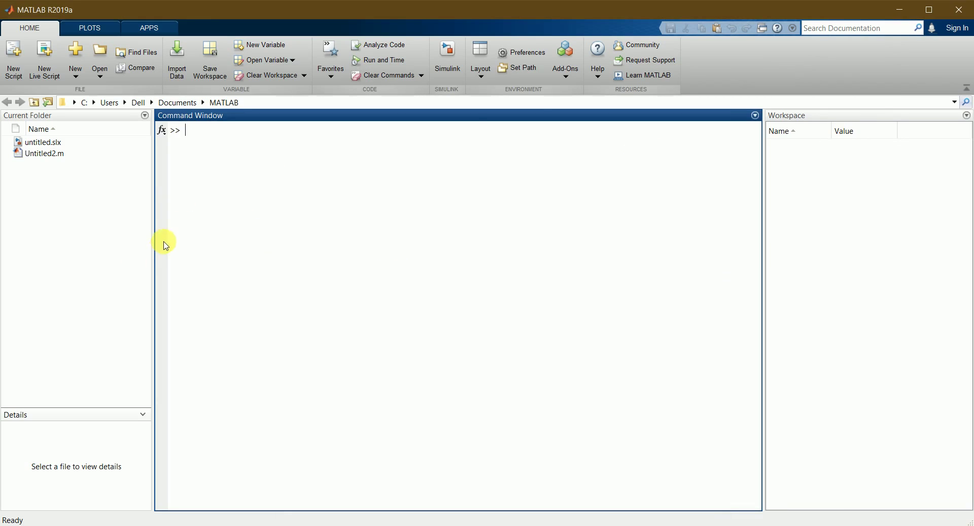
left_click(452, 65)
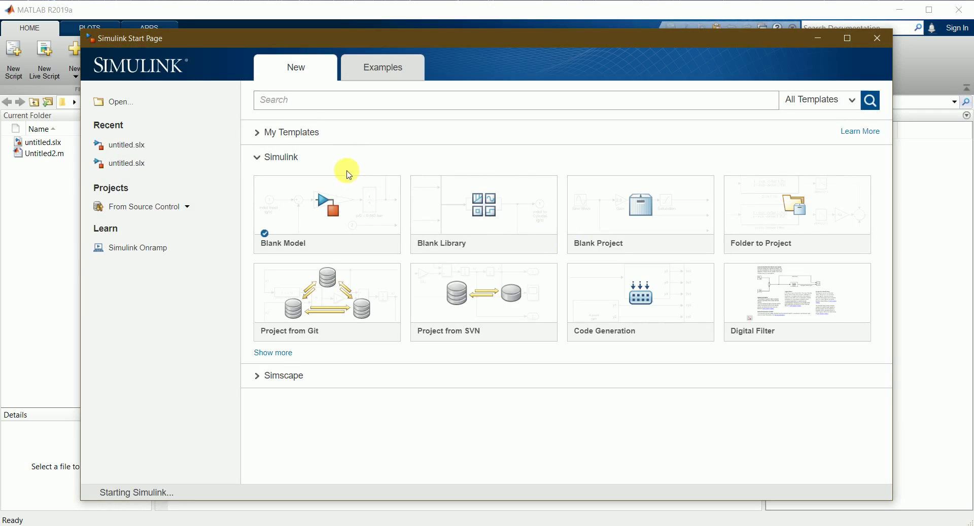
left_click(336, 209)
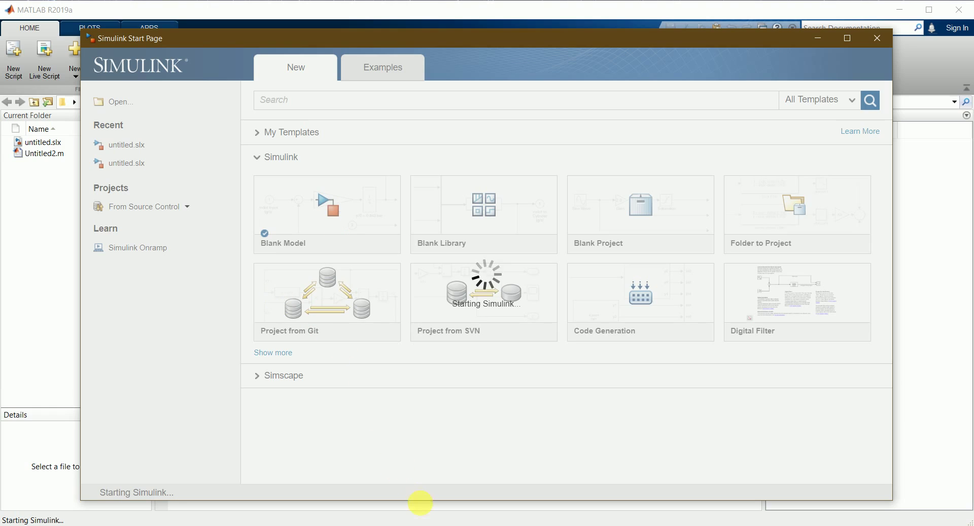
- Bring up the Notepad note and examine the variables and terms of the equation y = a^2-3*a*b+sqrt(b)
left_click(419, 524)
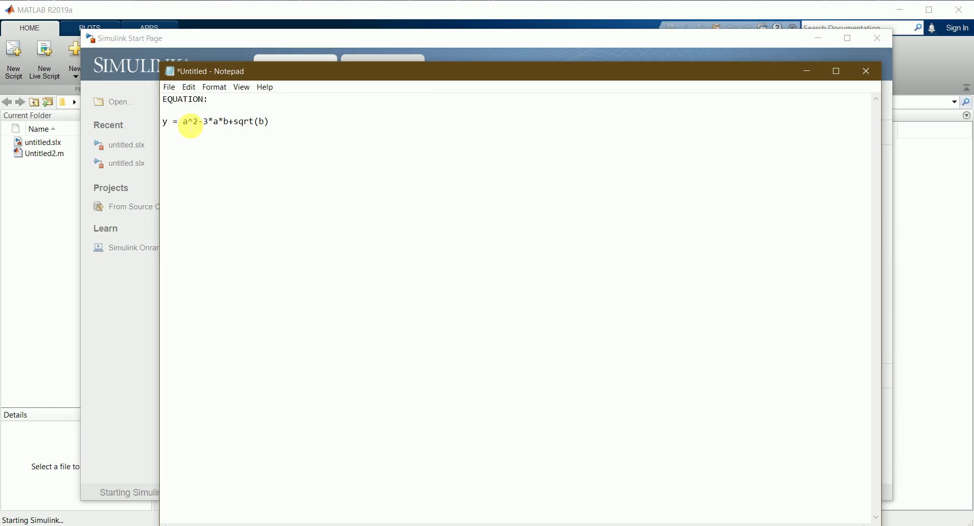
double_click(188, 122)
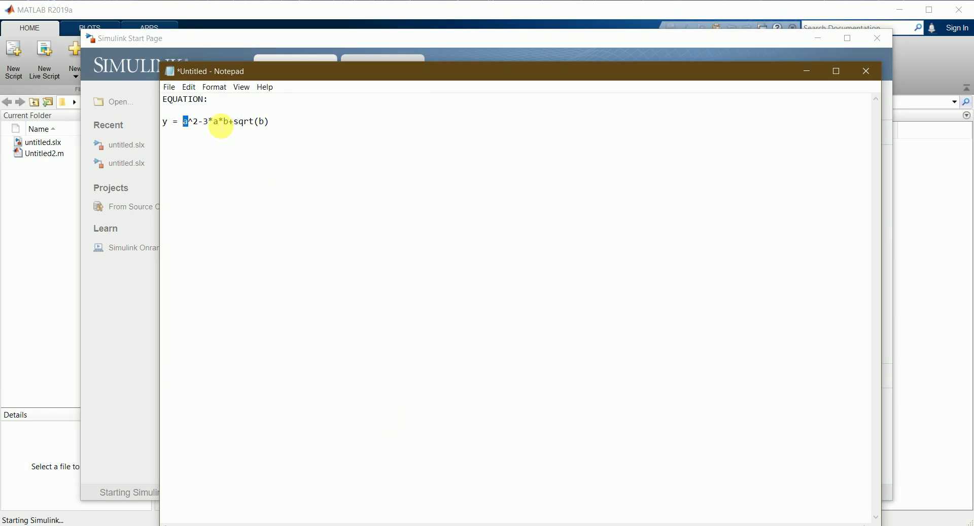
double_click(216, 122)
double_click(226, 122)
left_click(219, 151)
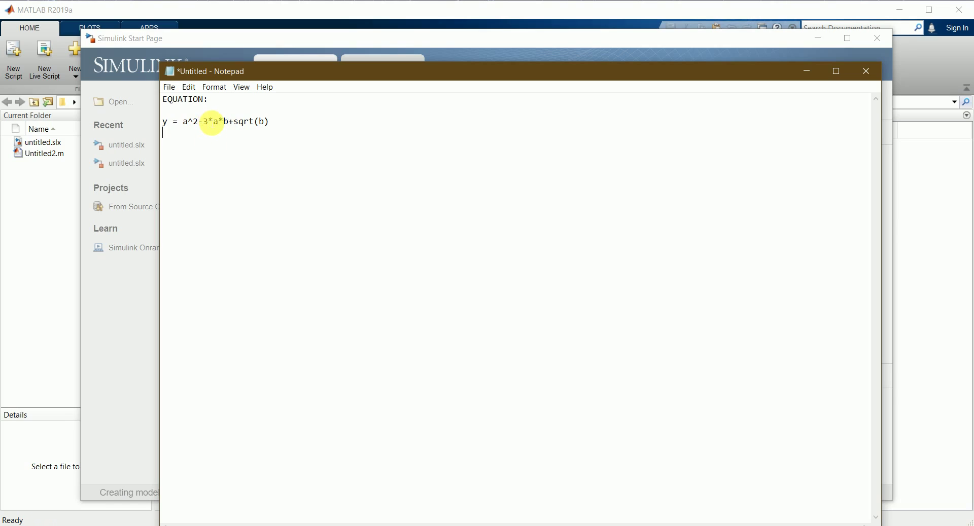
double_click(196, 121)
left_click(185, 131)
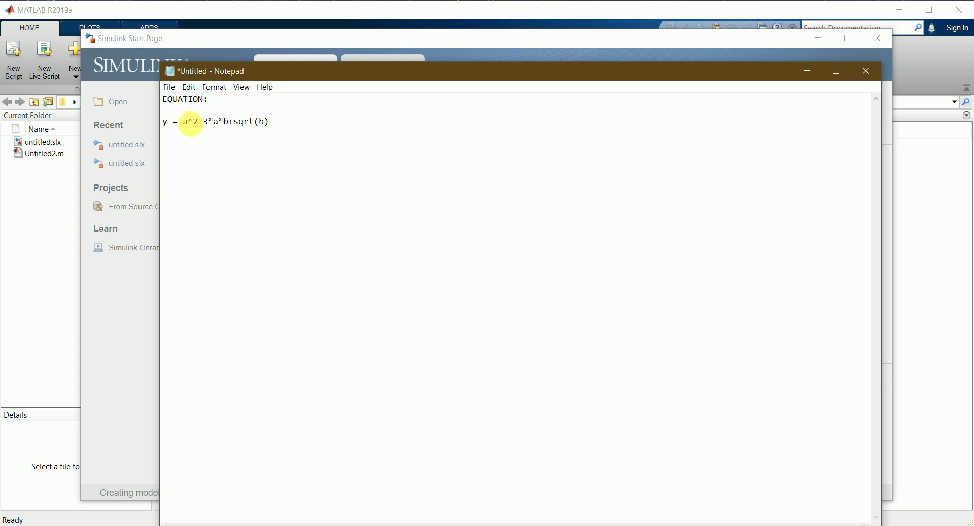
double_click(188, 122)
left_click(237, 172)
left_click(806, 71)
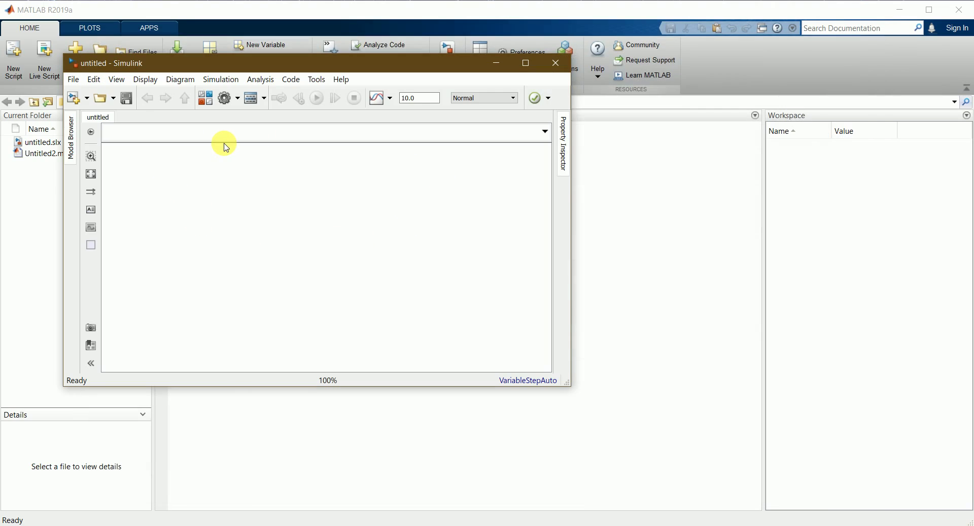
- Open the Simulink Library Browser for the untitled model, dismissing the Diagnostic Viewer
left_click(206, 98)
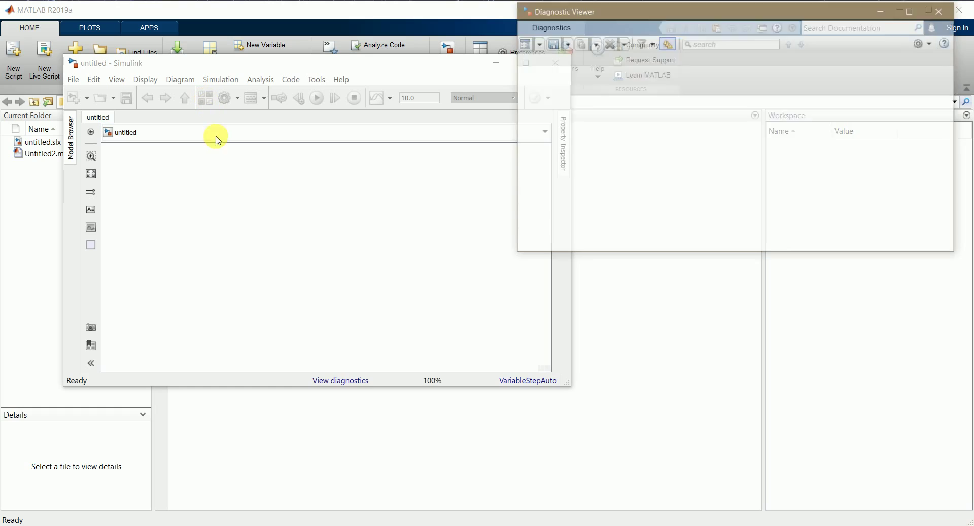
left_click(942, 10)
left_click(239, 213)
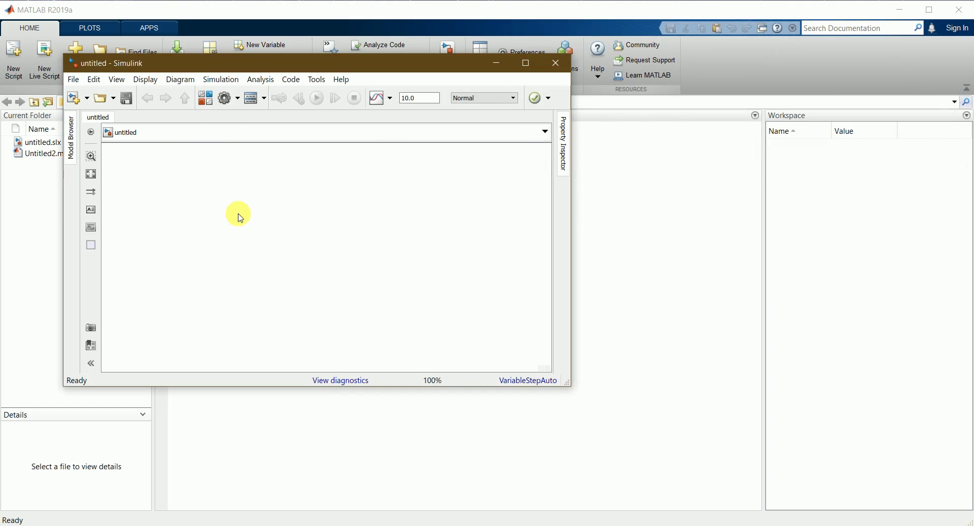
left_click(205, 98)
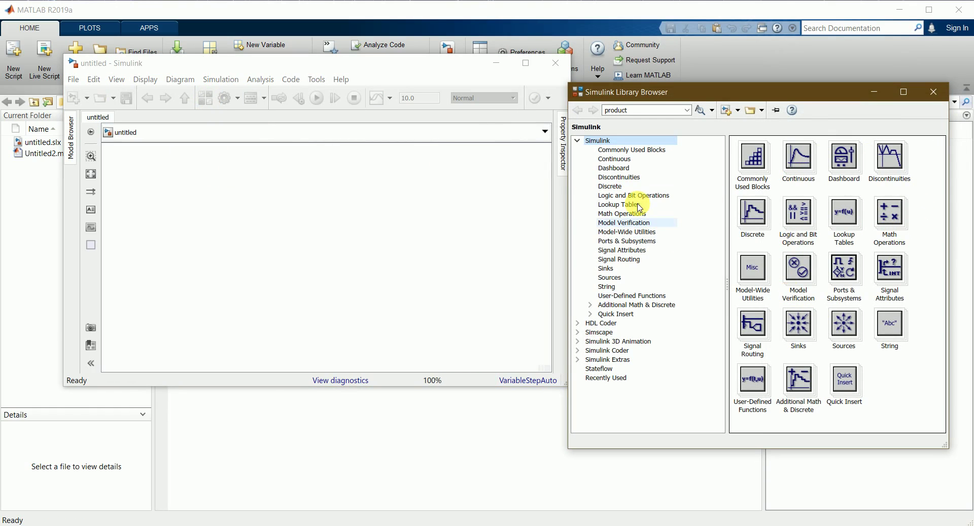
- Add a Constant block from the Commonly Used Blocks library to the upper-left area of the model canvas
left_click(628, 187)
left_click(637, 151)
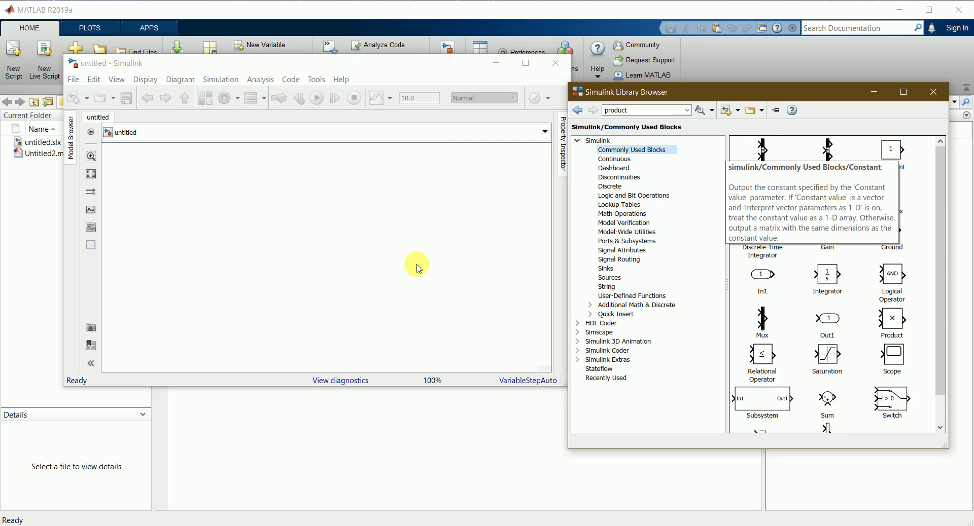
left_click(896, 151)
left_click_drag(897, 151, 282, 193)
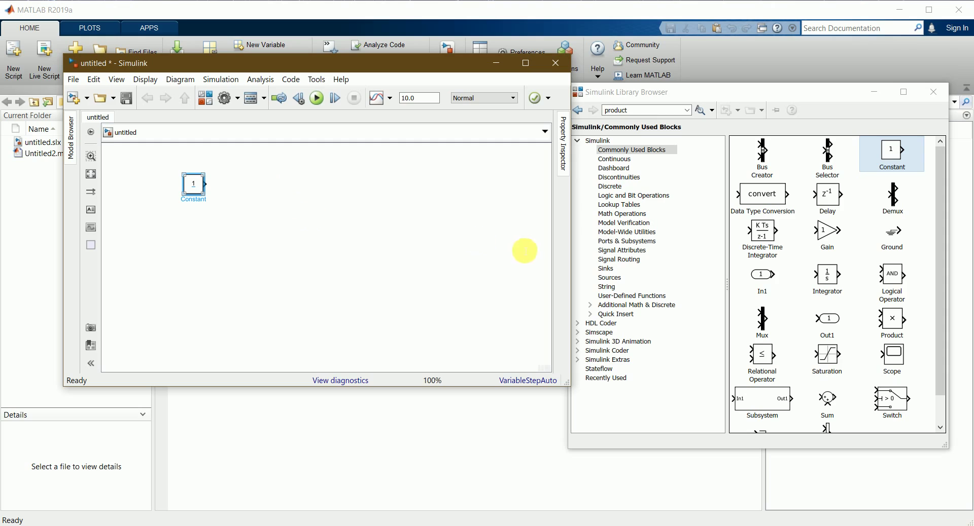
- Look through the Commonly Used Blocks and Math Operations libraries for blocks that fit the equation's inputs and operations
left_click(860, 423)
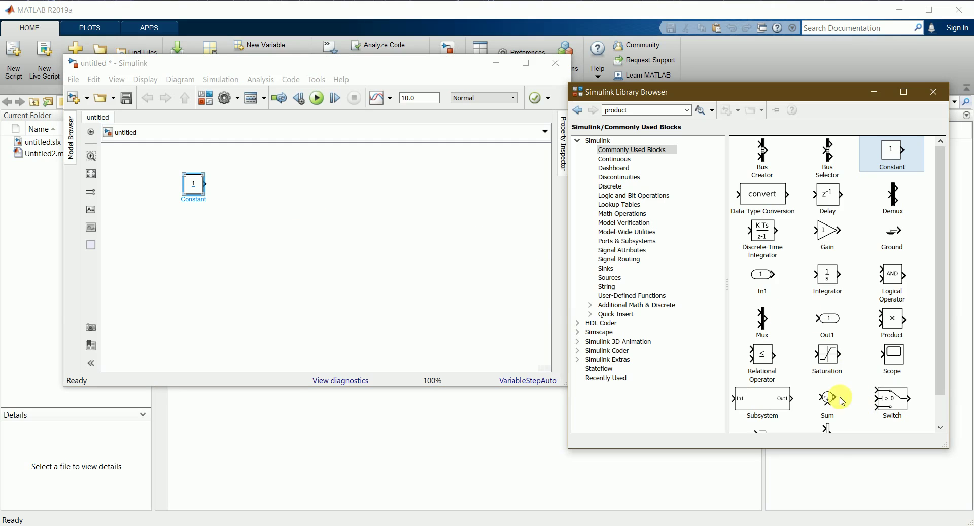
scroll(845, 307, "down", 1)
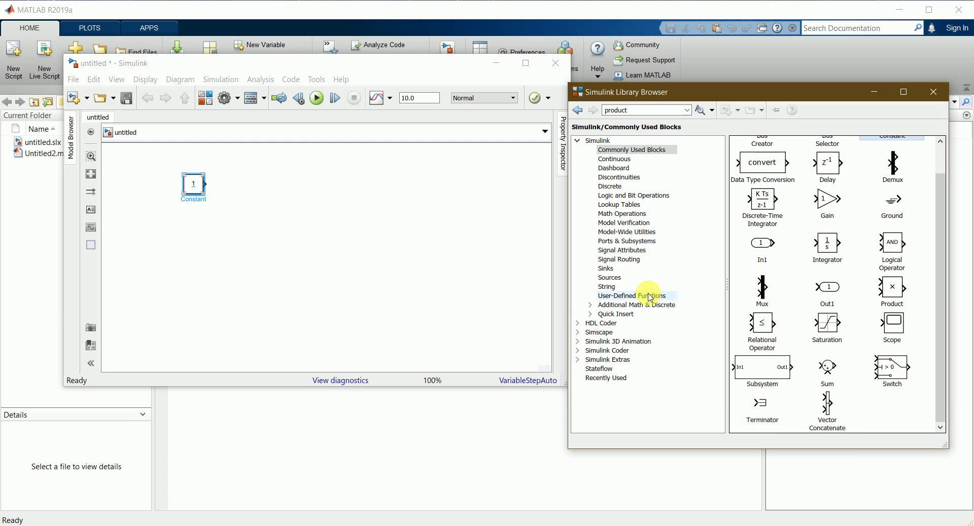
left_click(634, 219)
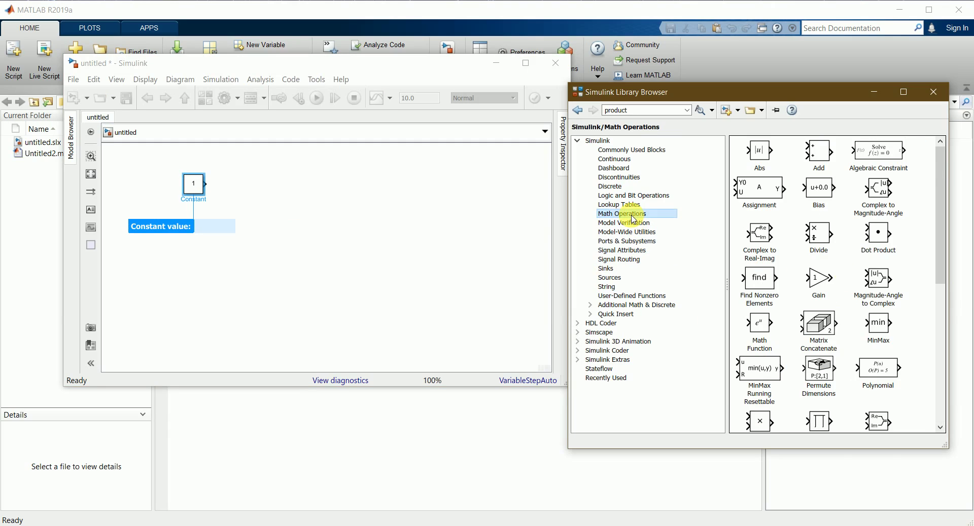
scroll(864, 335, "down", 1)
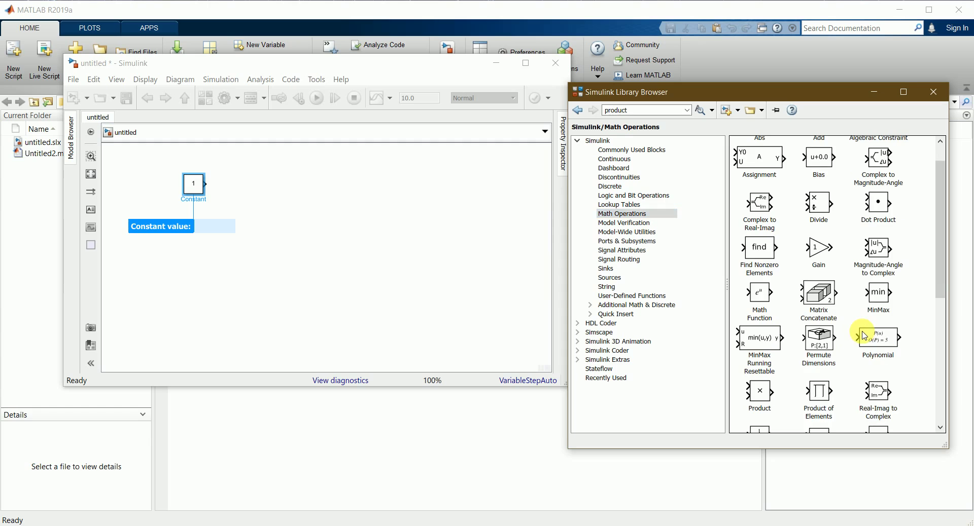
scroll(863, 336, "down", 1)
scroll(864, 335, "down", 3)
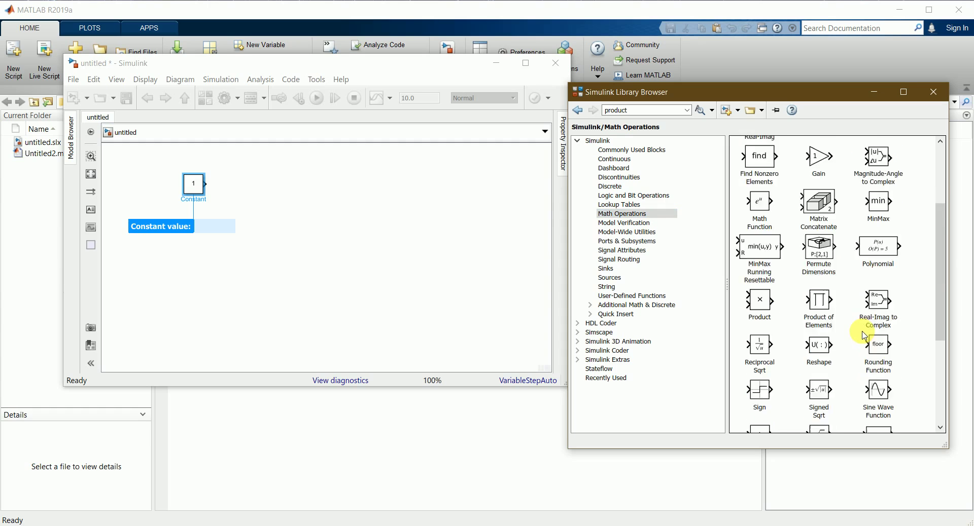
scroll(854, 355, "down", 1)
scroll(854, 355, "down", 2)
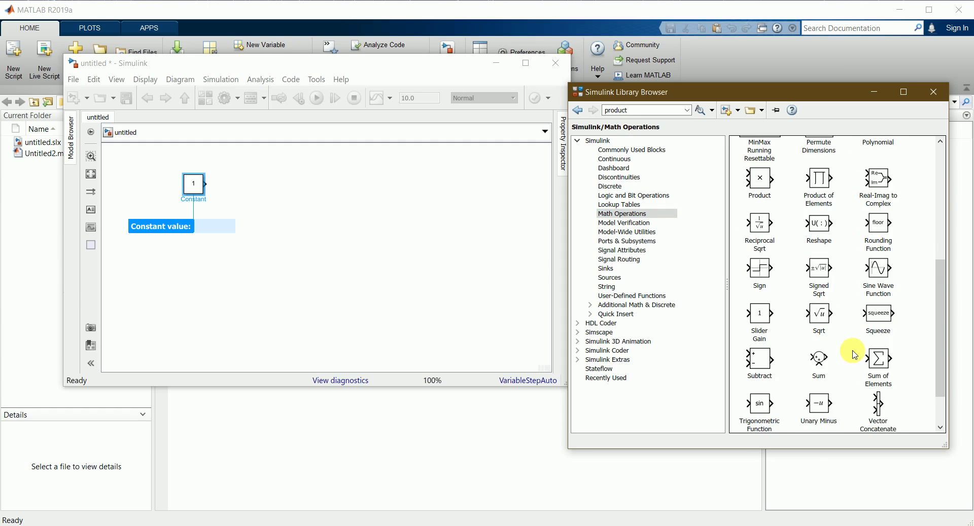
scroll(855, 355, "down", 2)
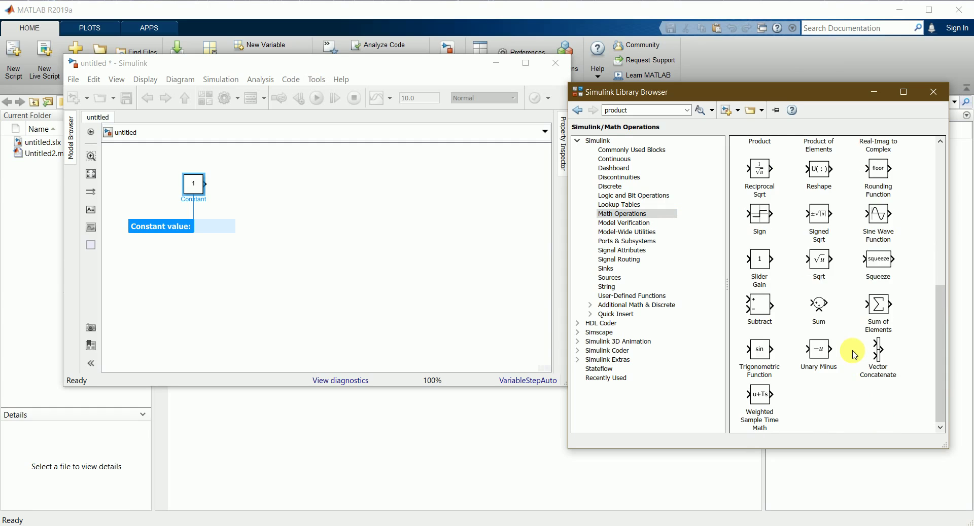
scroll(855, 355, "up", 7)
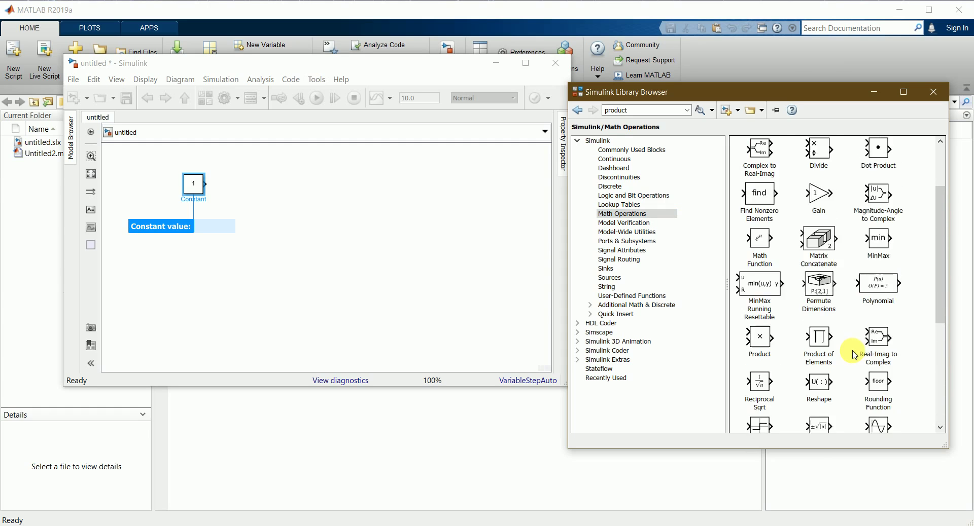
scroll(855, 355, "up", 3)
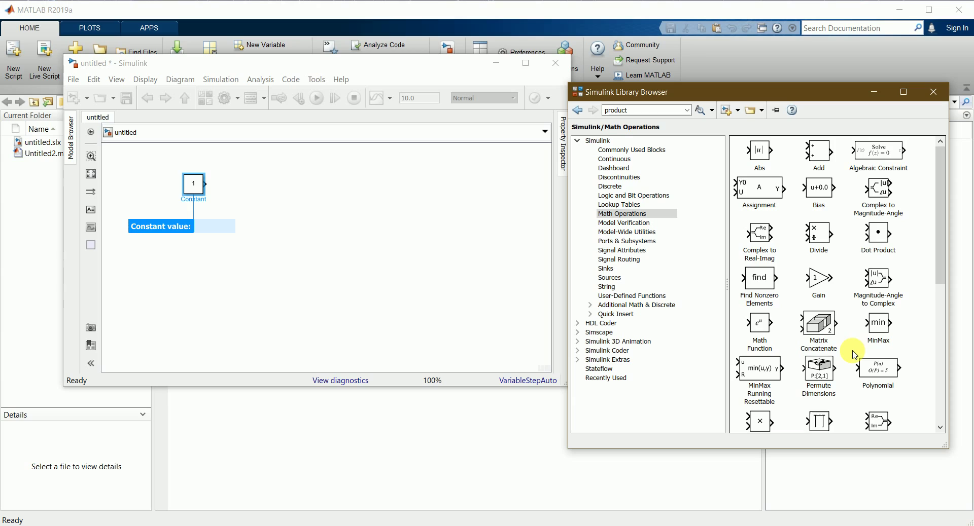
left_click(646, 160)
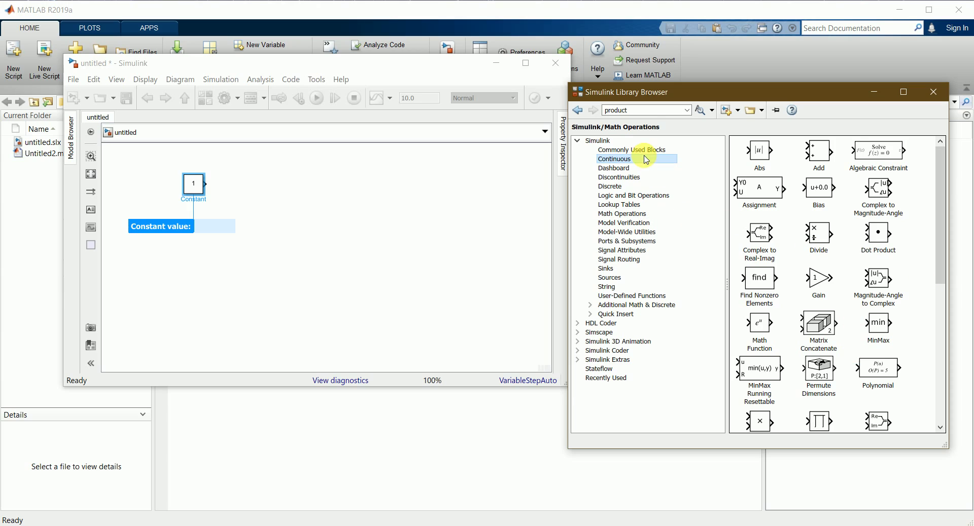
- Search the block library for "variable input"
left_click(642, 113)
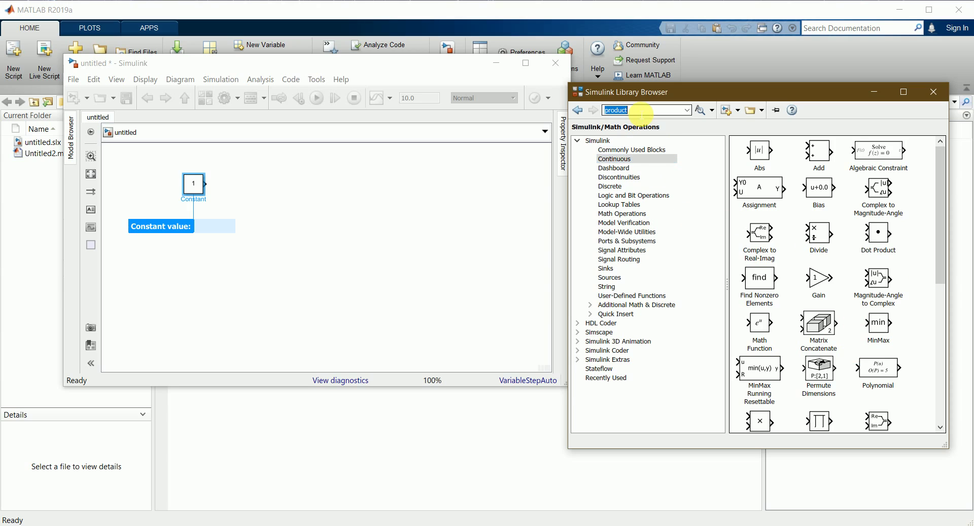
type("var")
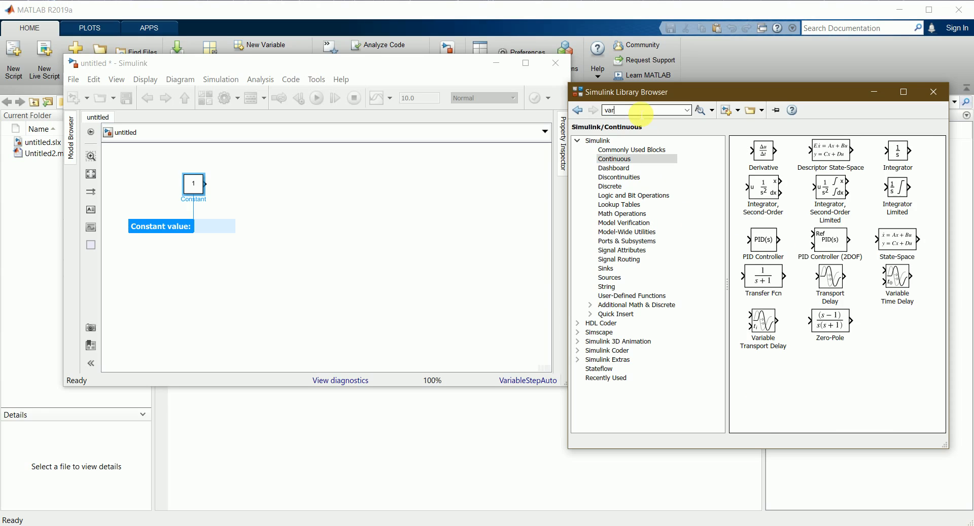
type("iable input")
key("Return")
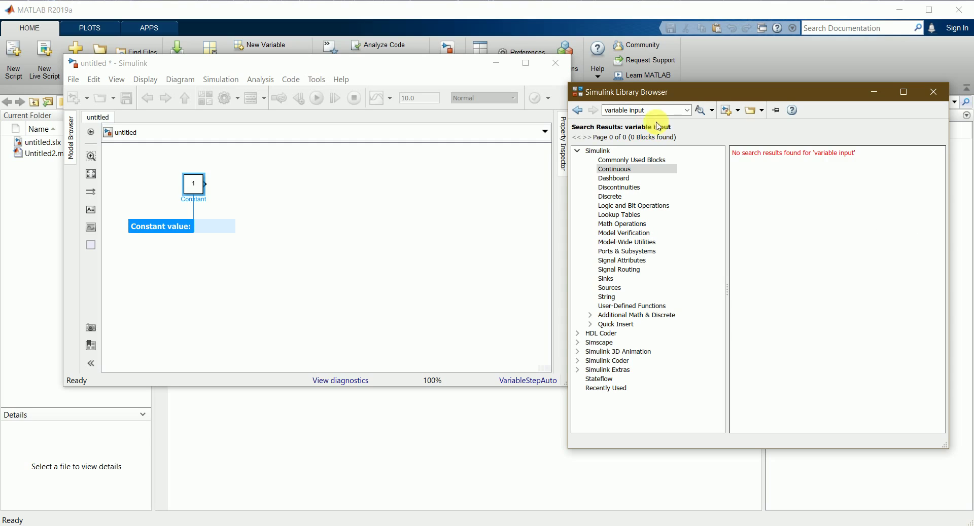
- Shorten the block library's search text to "variable"
left_click(659, 111)
left_click(661, 113)
key("BackSpace")
key("BackSpace")
key("BackSpace")
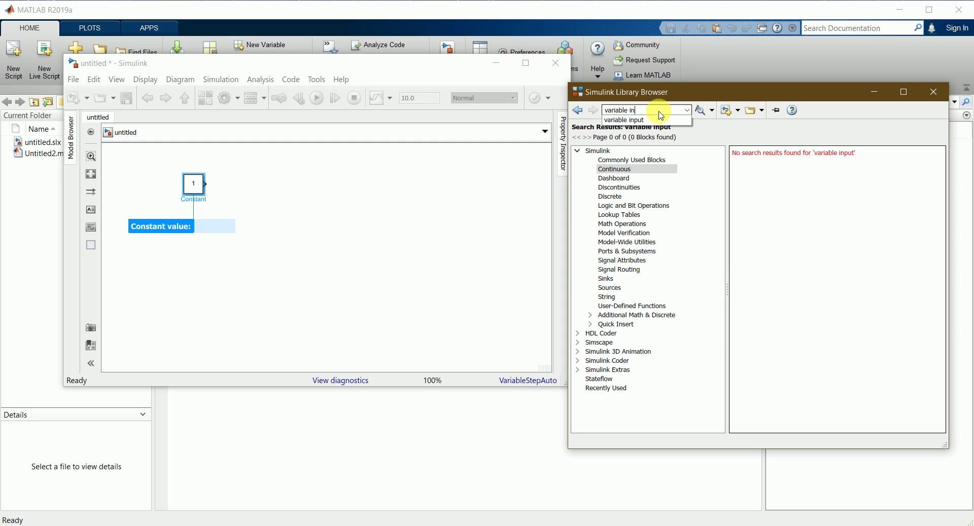
key("BackSpace")
key("BackSpace")
left_click(661, 114)
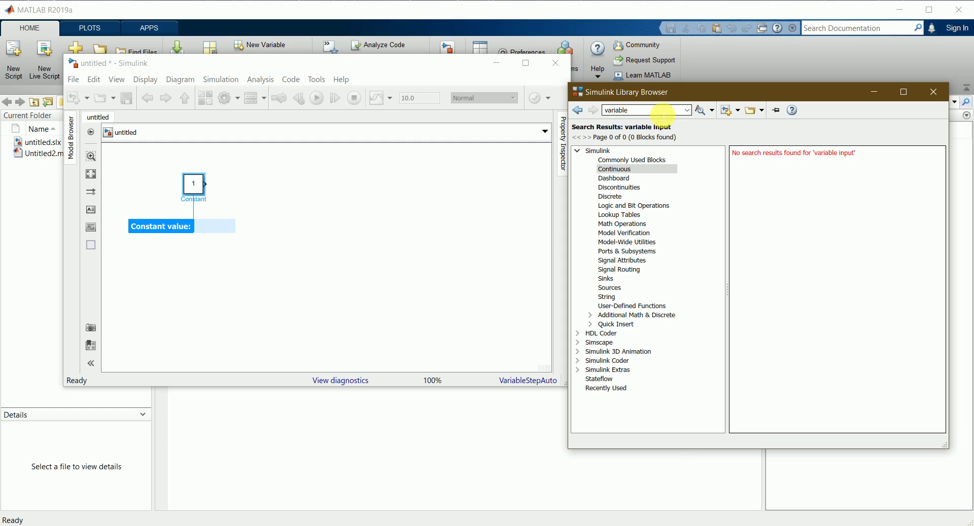
- Look through the Commonly Used Blocks, Math Operations, Sinks, Dashboard and Continuous libraries for blocks that suit the equation
left_click(643, 162)
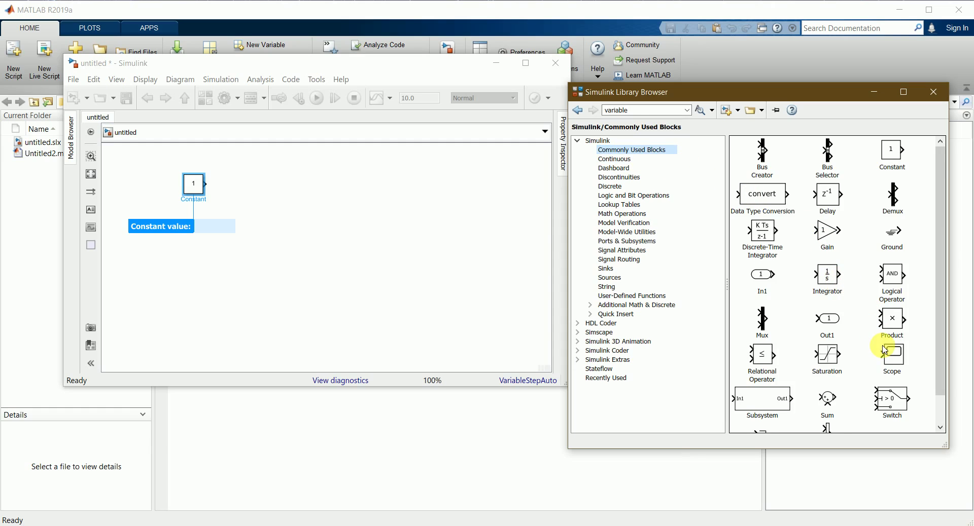
scroll(884, 350, "down", 1)
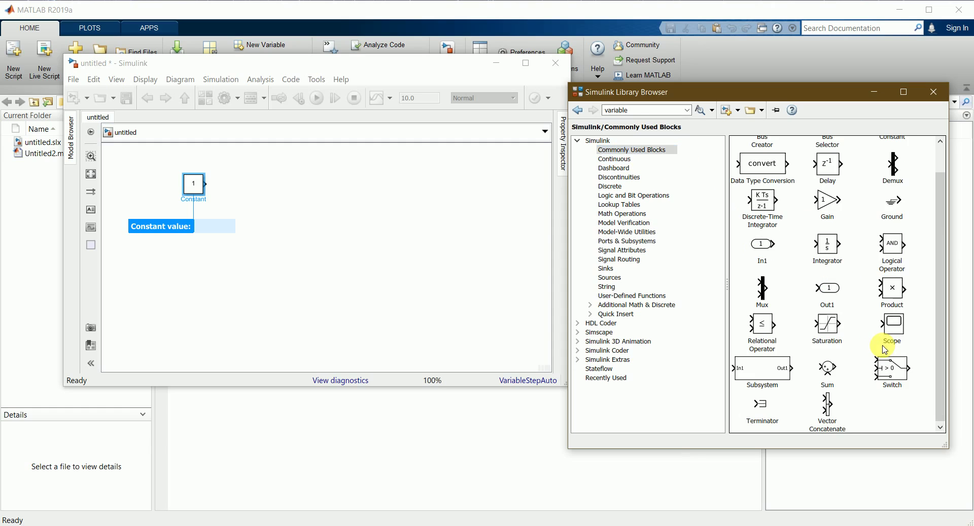
left_click(638, 218)
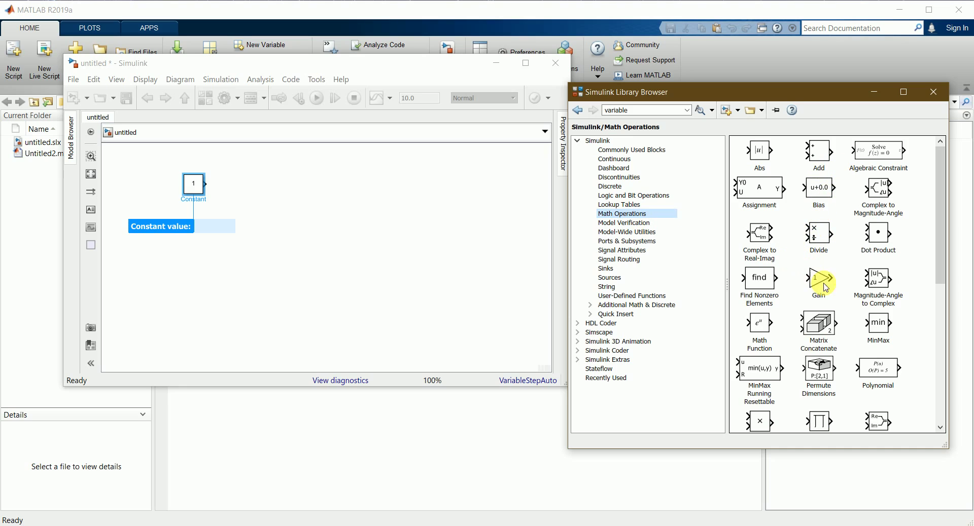
scroll(836, 308, "down", 1)
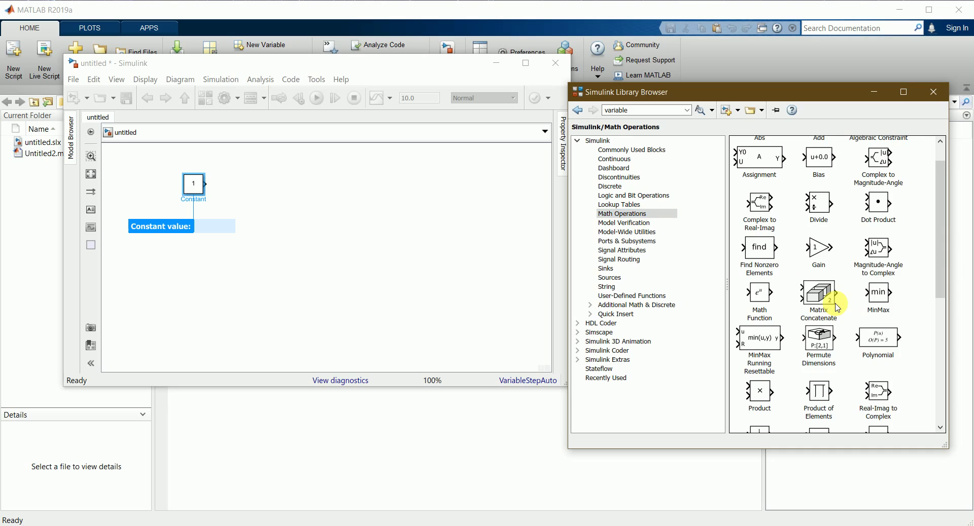
scroll(836, 307, "down", 4)
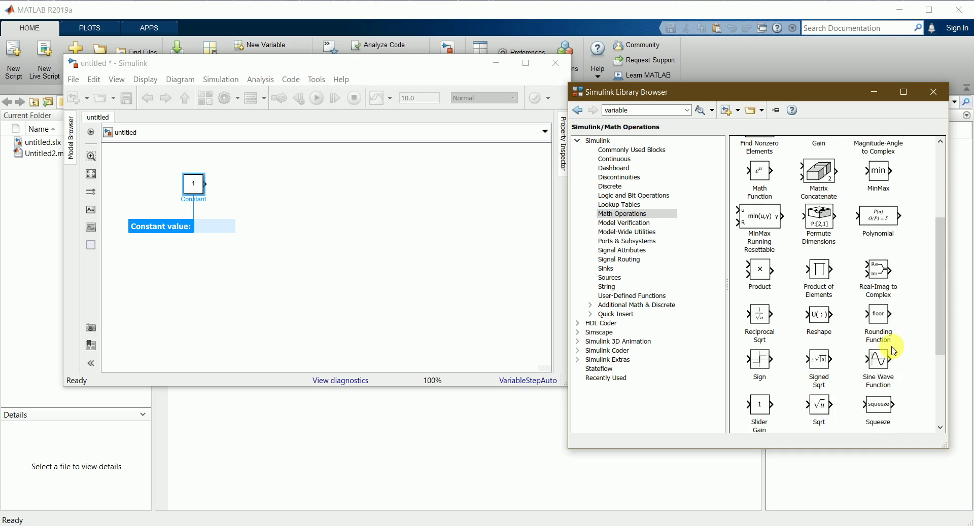
scroll(866, 357, "down", 1)
scroll(867, 357, "down", 3)
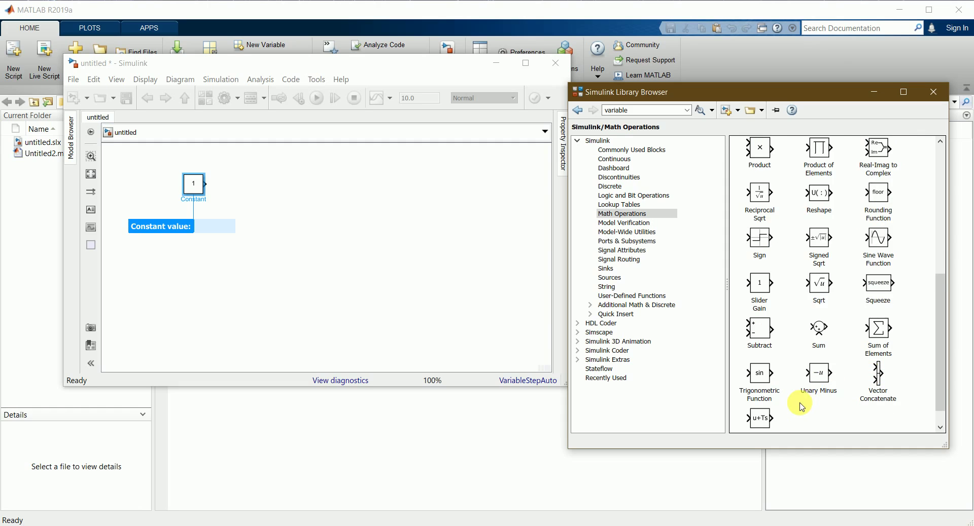
scroll(799, 404, "down", 1)
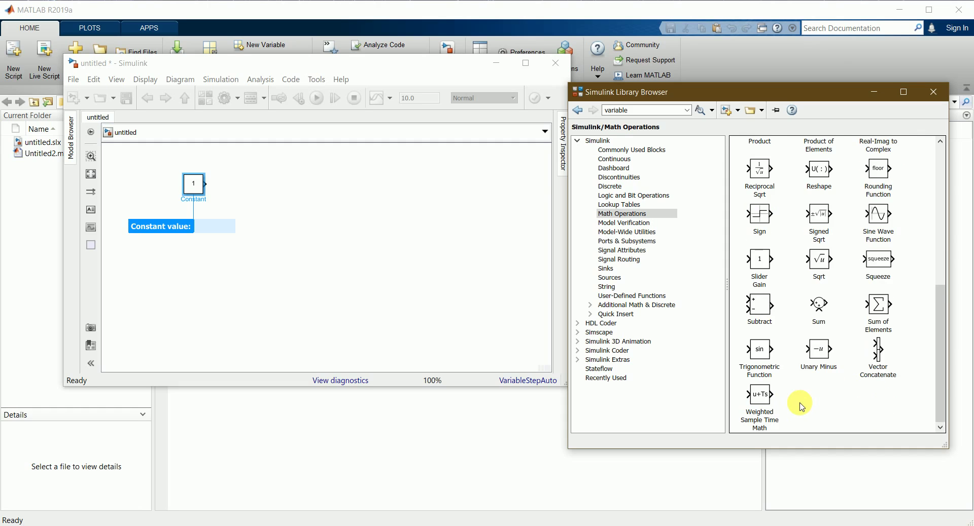
left_click(622, 270)
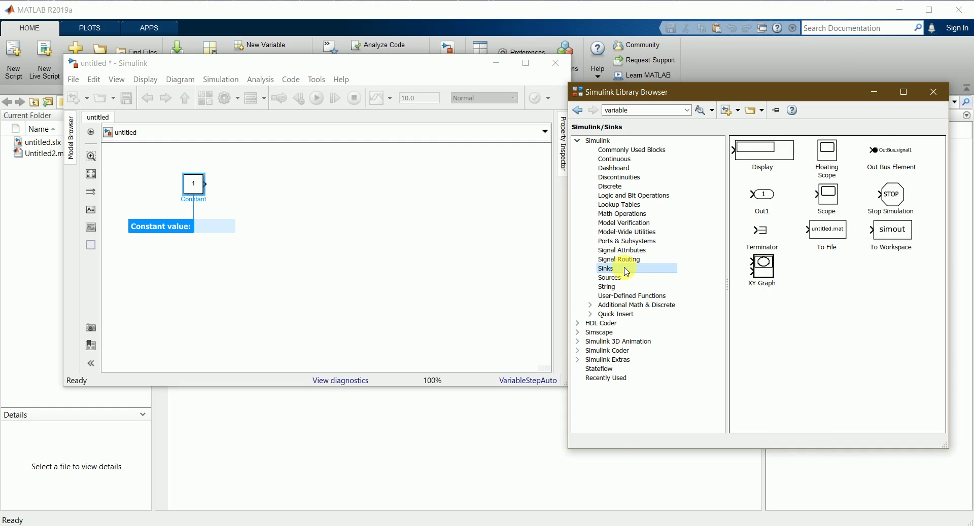
left_click(578, 359)
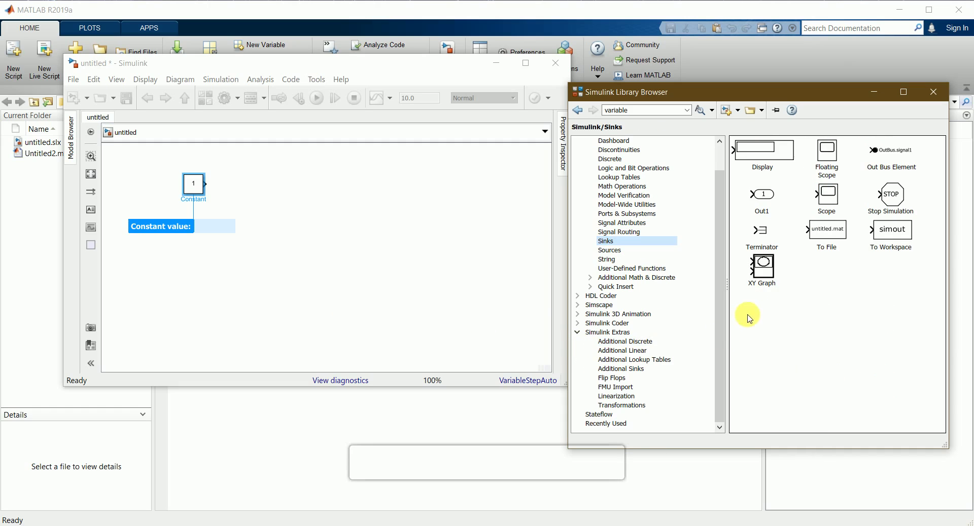
scroll(720, 319, "up", 1)
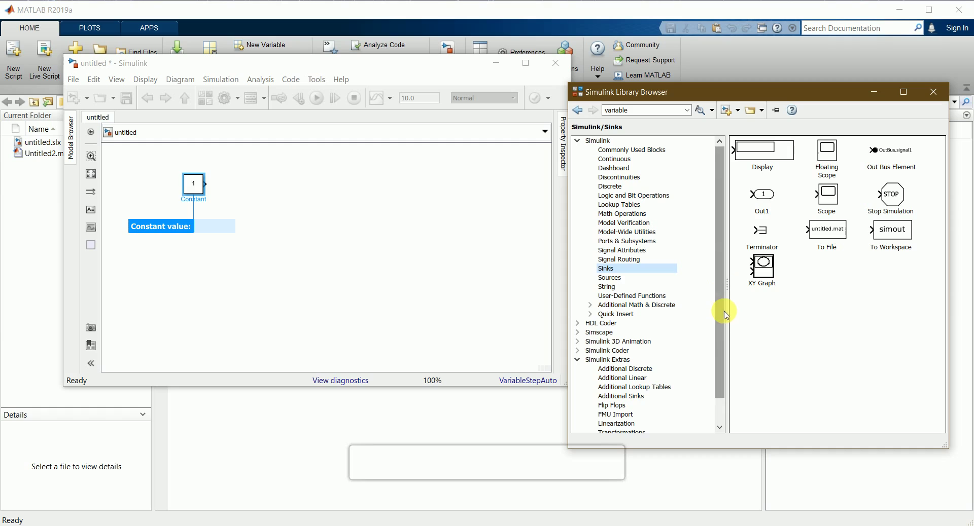
left_click(632, 169)
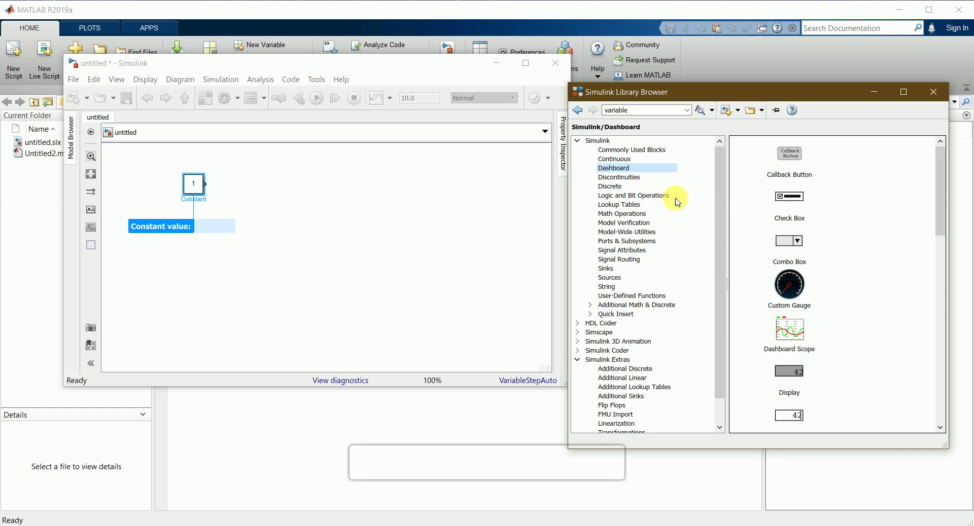
left_click(645, 151)
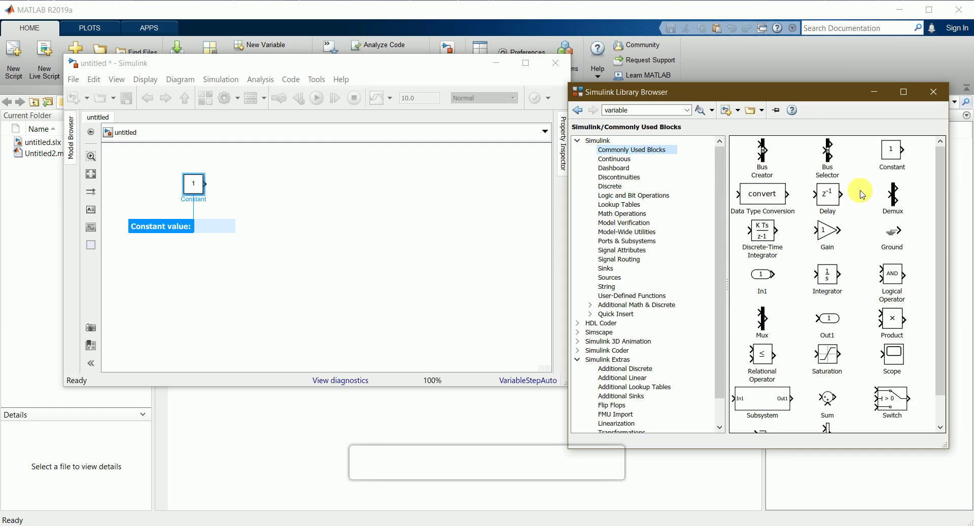
scroll(841, 314, "down", 1)
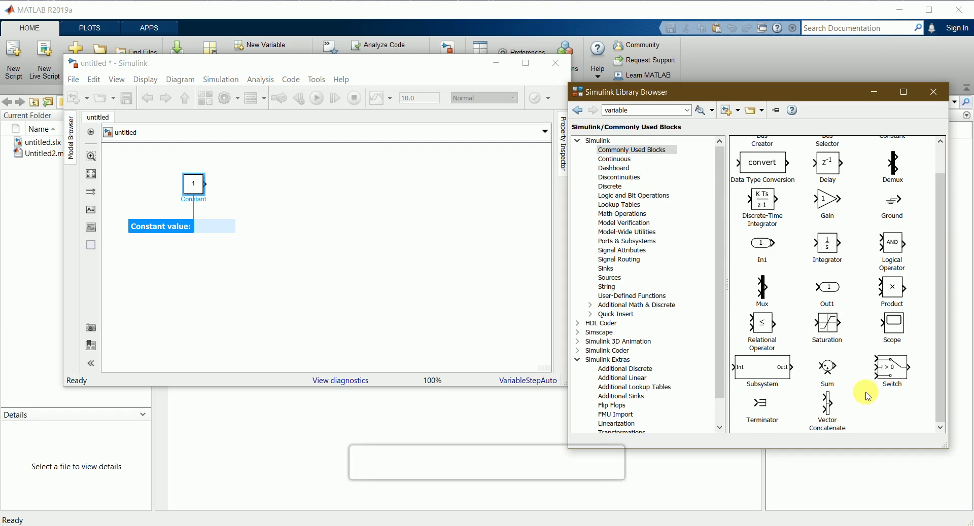
left_click(625, 159)
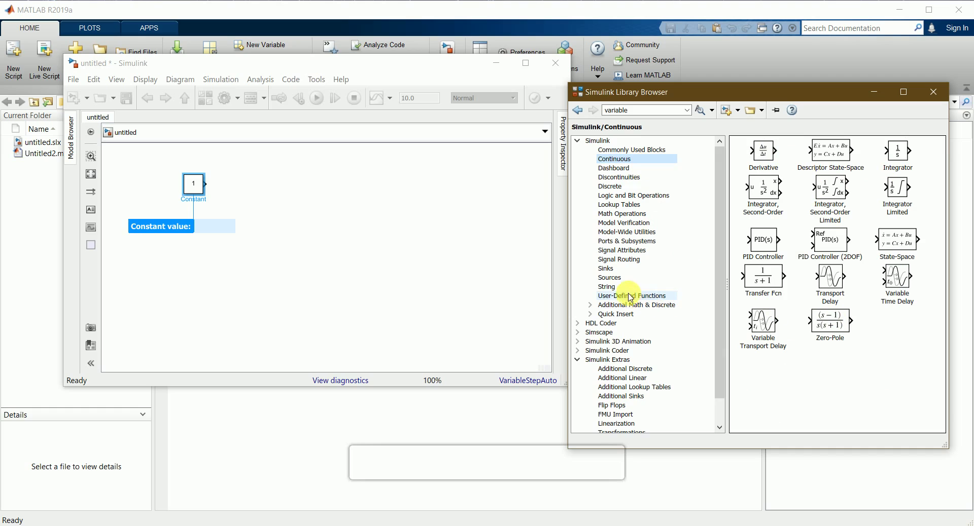
- Add a Sqrt block from the Math Operations library to the lower-middle area of the model canvas
left_click(640, 216)
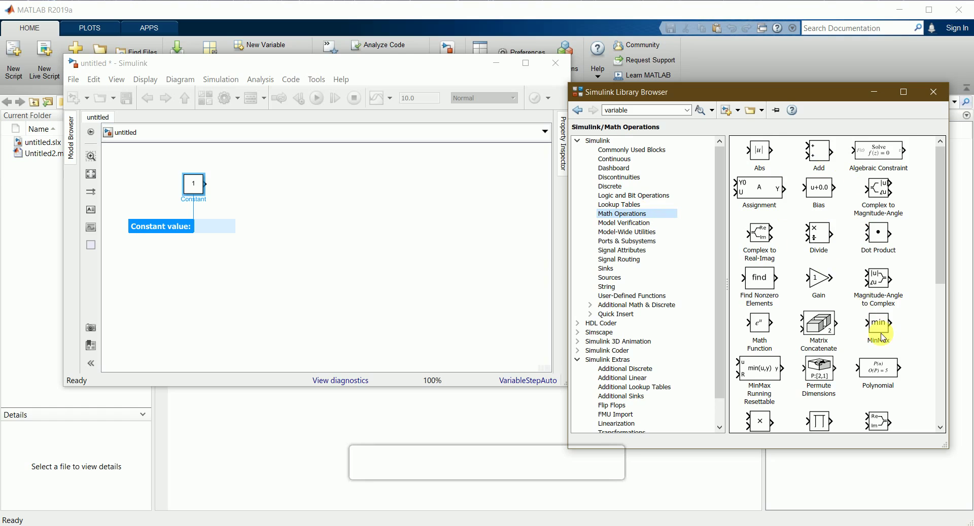
scroll(885, 327, "down", 3)
scroll(888, 396, "down", 3)
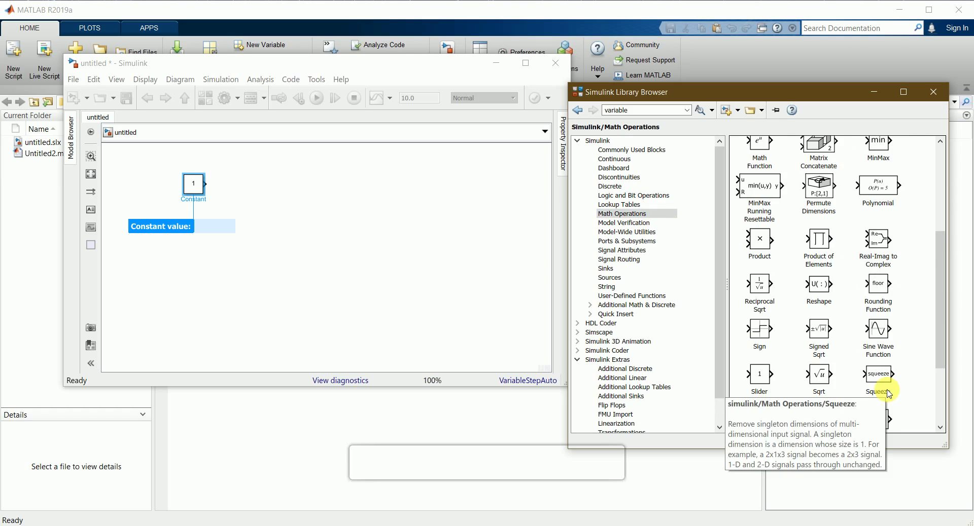
left_click_drag(822, 377, 353, 287)
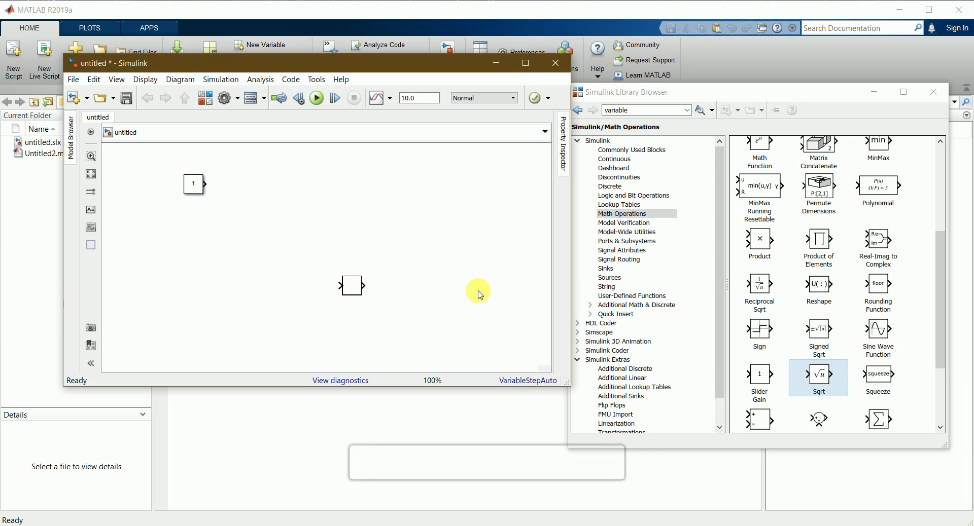
- Add a Subtract block to the left of the Sqrt block and a Math Function block above them, from Math Operations
scroll(859, 370, "down", 1)
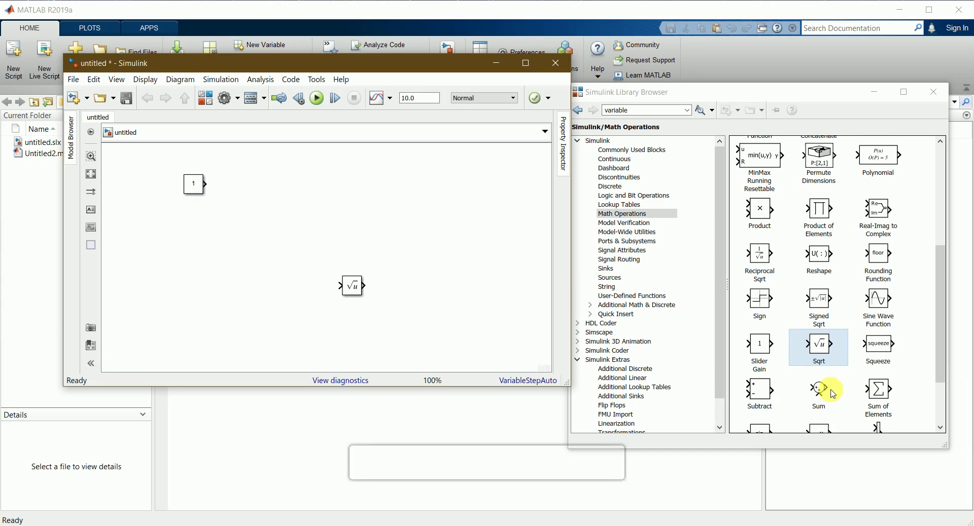
left_click_drag(766, 394, 282, 303)
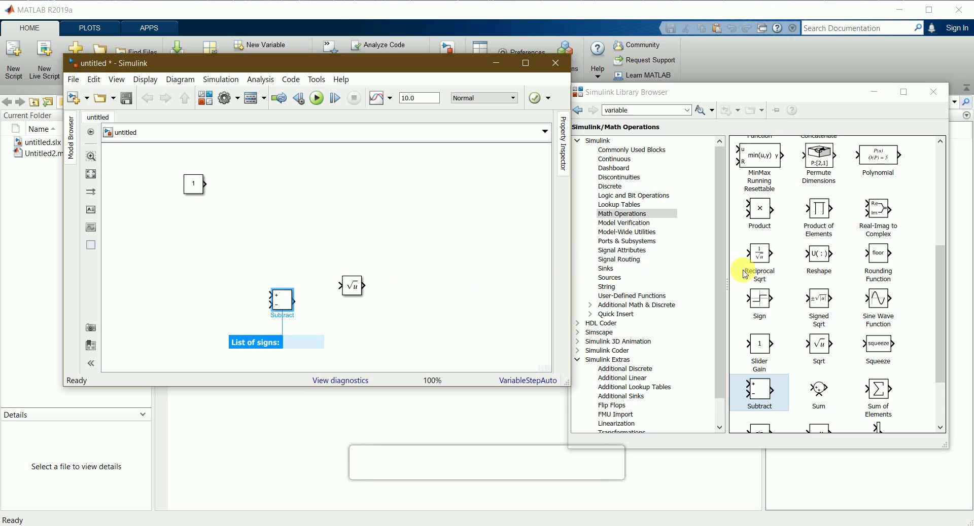
scroll(809, 332, "up", 5)
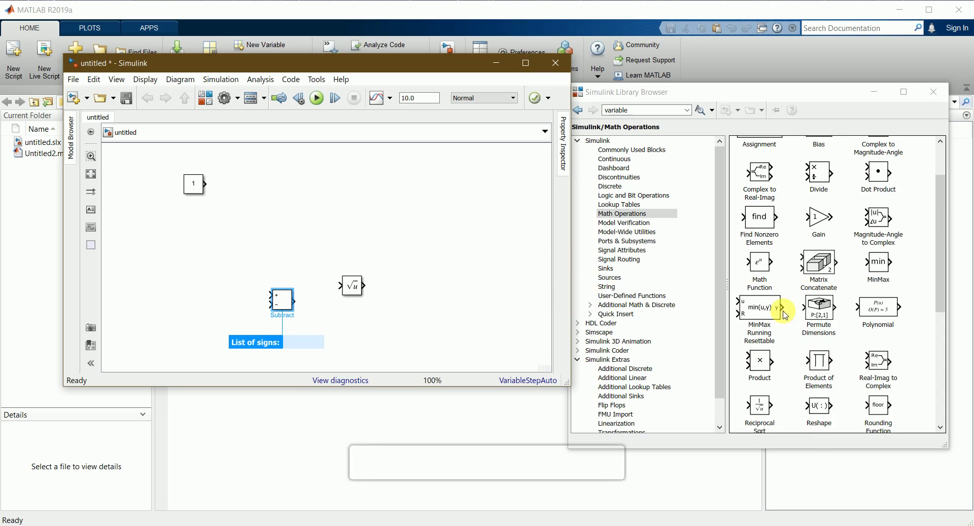
left_click_drag(759, 264, 307, 229)
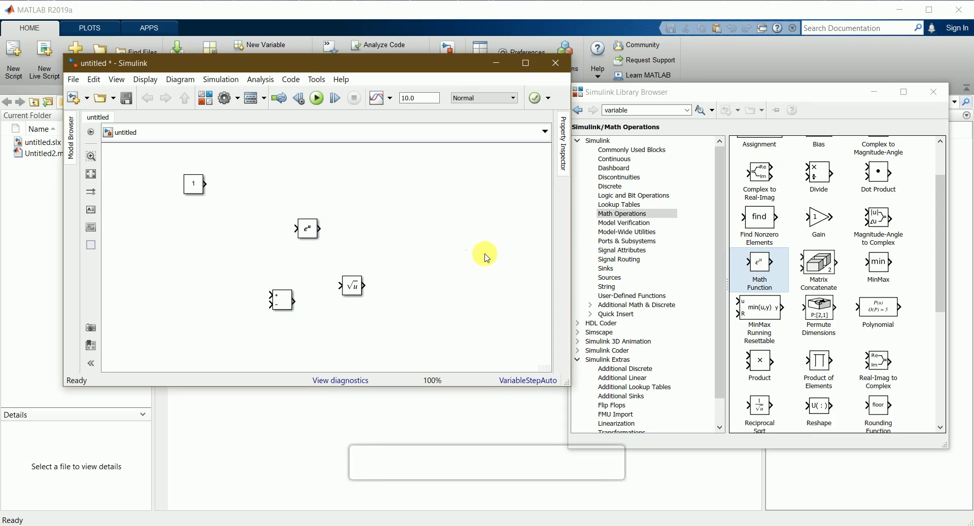
- Look through the Sources library for blocks that could supply the equation's inputs
scroll(810, 312, "up", 2)
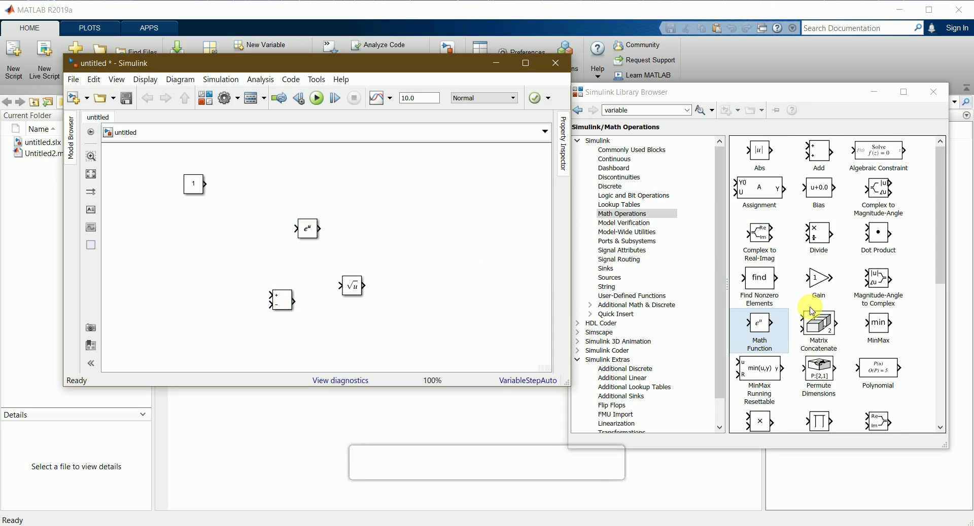
left_click(620, 282)
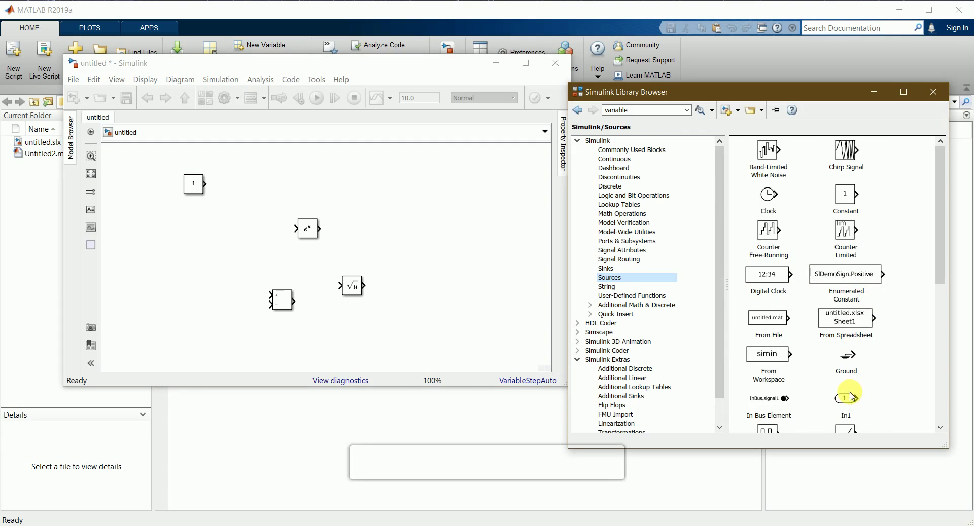
scroll(844, 393, "down", 2)
scroll(852, 397, "down", 3)
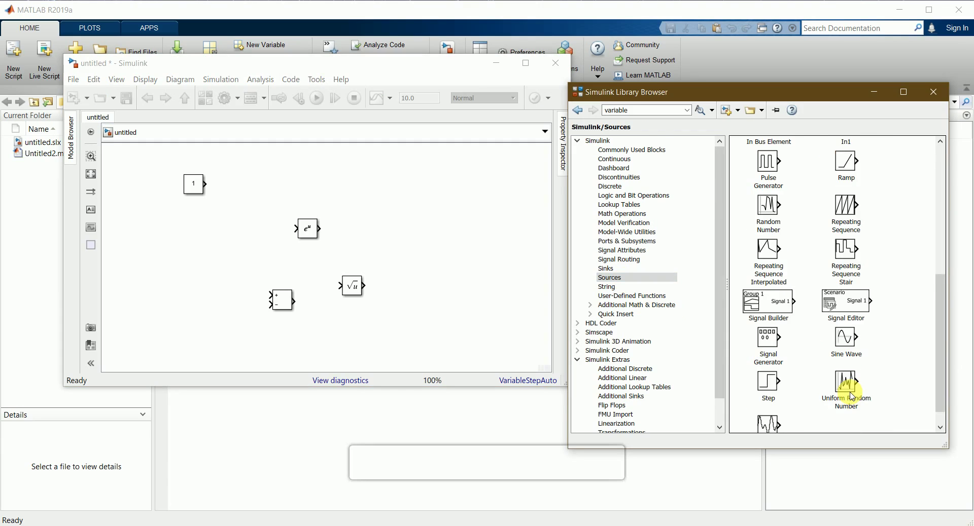
scroll(852, 397, "down", 1)
scroll(852, 397, "up", 5)
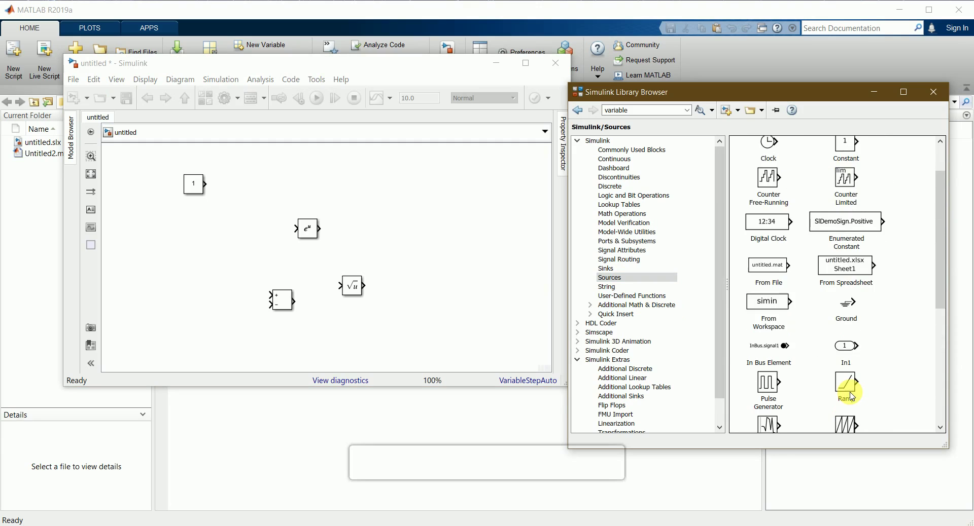
scroll(852, 396, "up", 2)
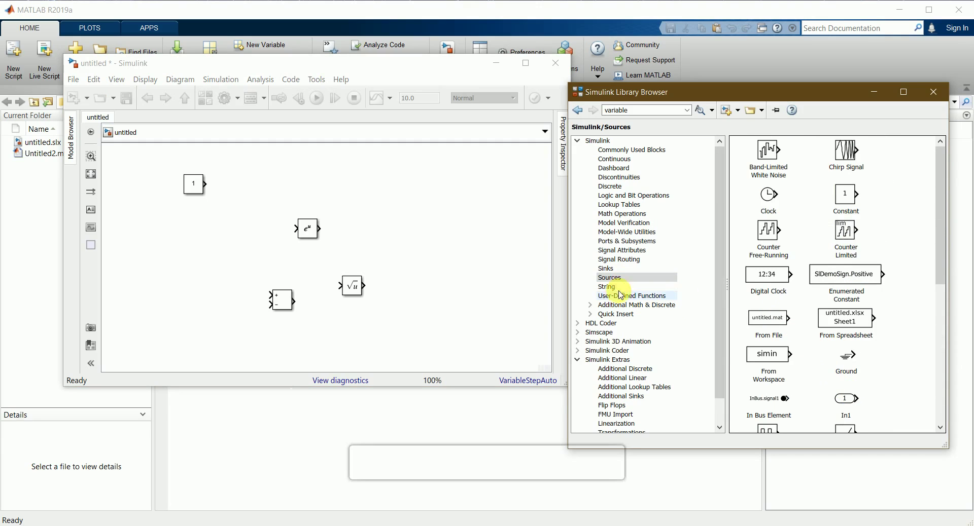
- Add a Display block from the Sinks library on the right side of the model canvas
left_click(629, 269)
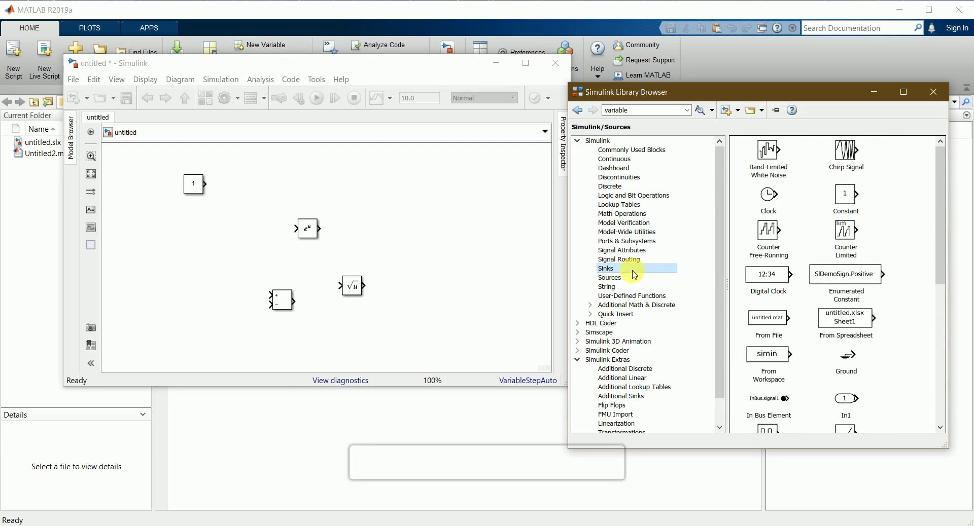
left_click_drag(750, 149, 449, 243)
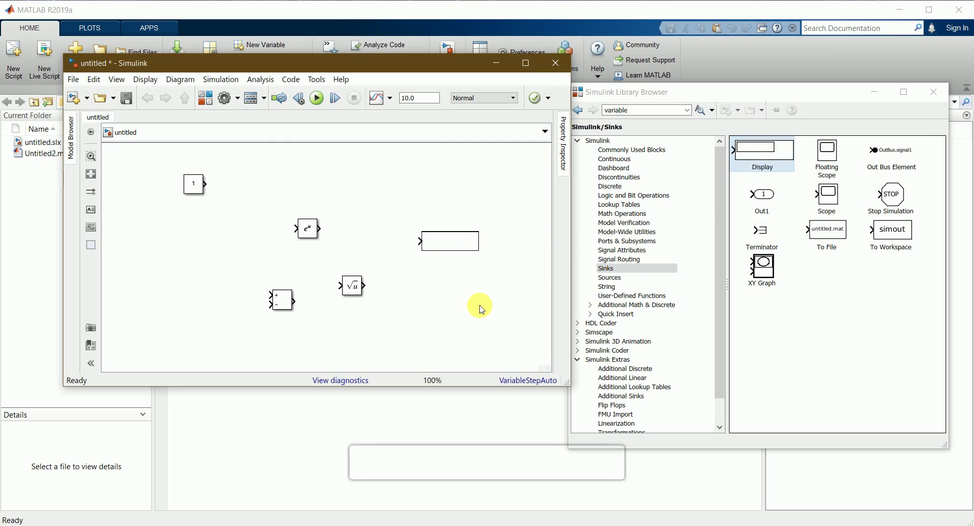
left_click(483, 313)
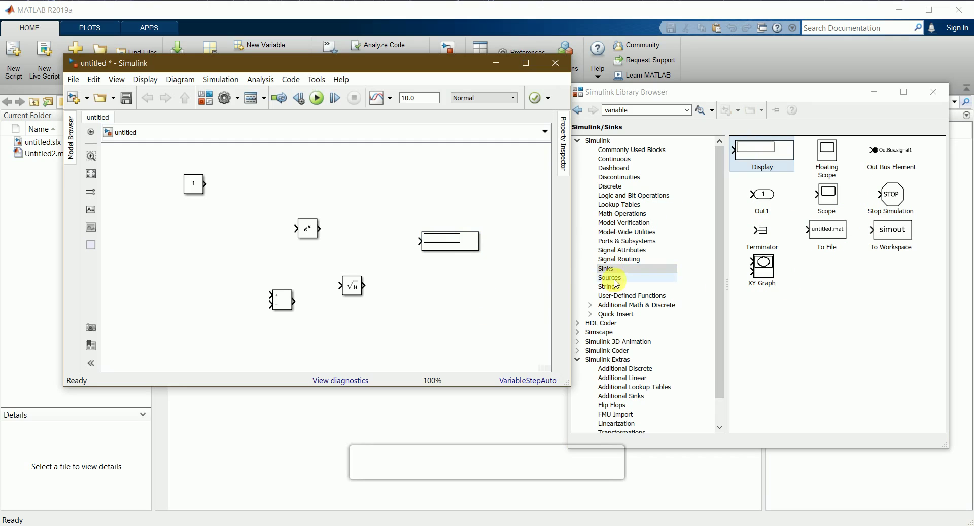
- Add a Gain block from the Commonly Used Blocks library, above and to the right of the Math Function block
left_click(630, 149)
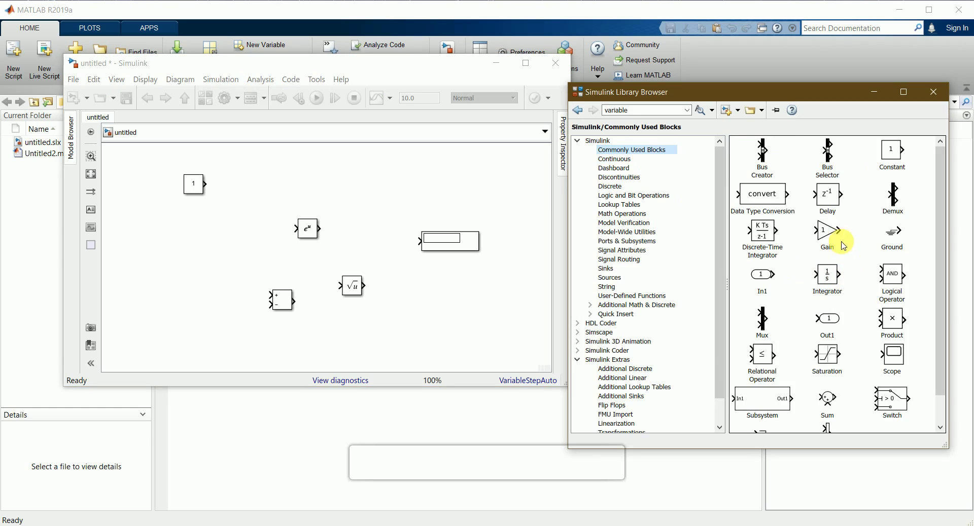
left_click_drag(830, 235, 359, 209)
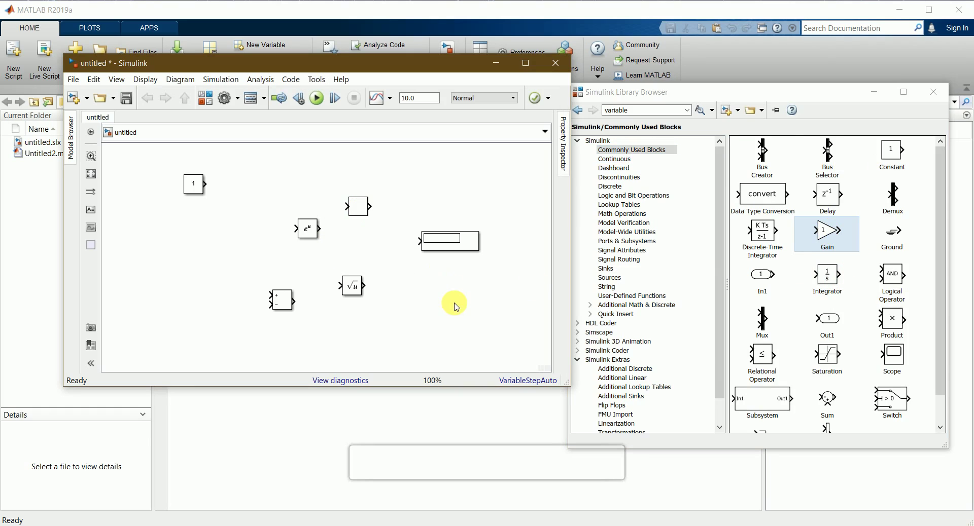
left_click(456, 307)
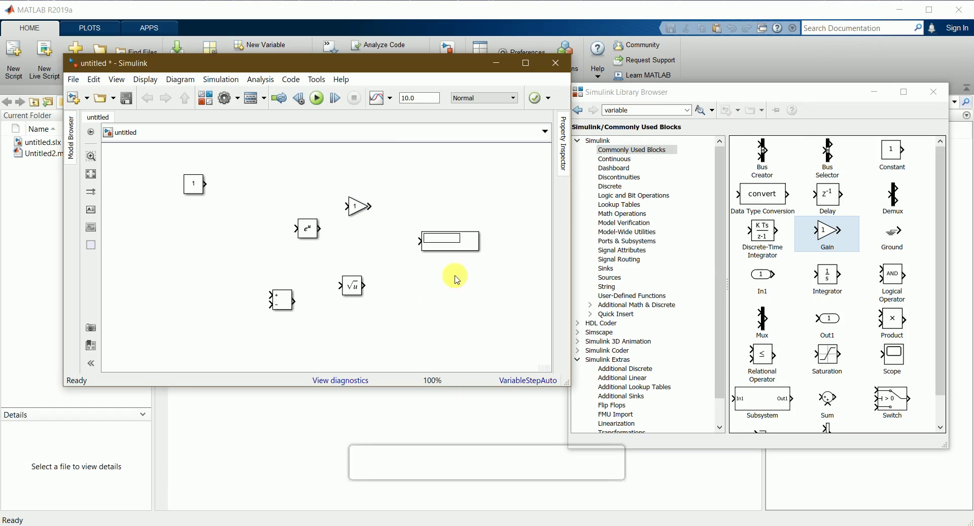
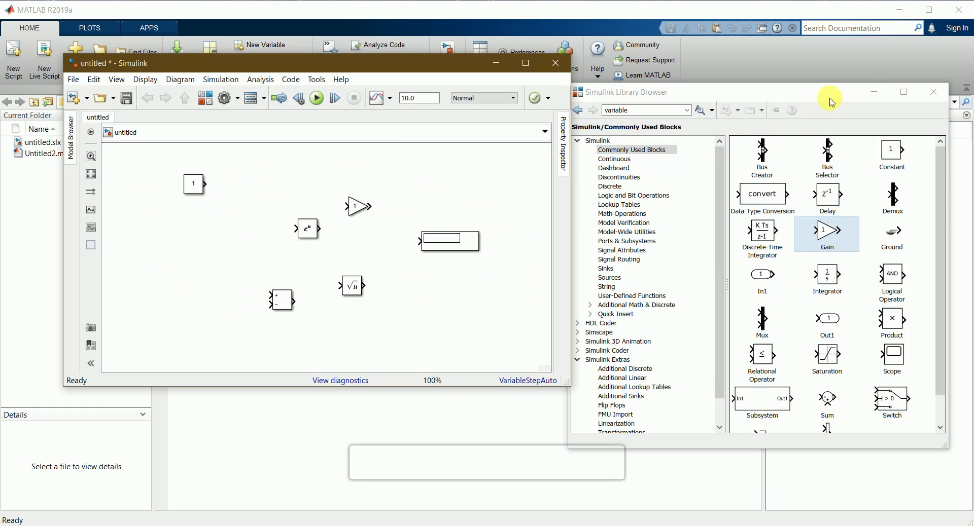
- Shift the Constant block slightly left and place a copy of it directly below, near the lower edge of the block layout
left_click(873, 95)
left_click_drag(193, 186, 174, 189)
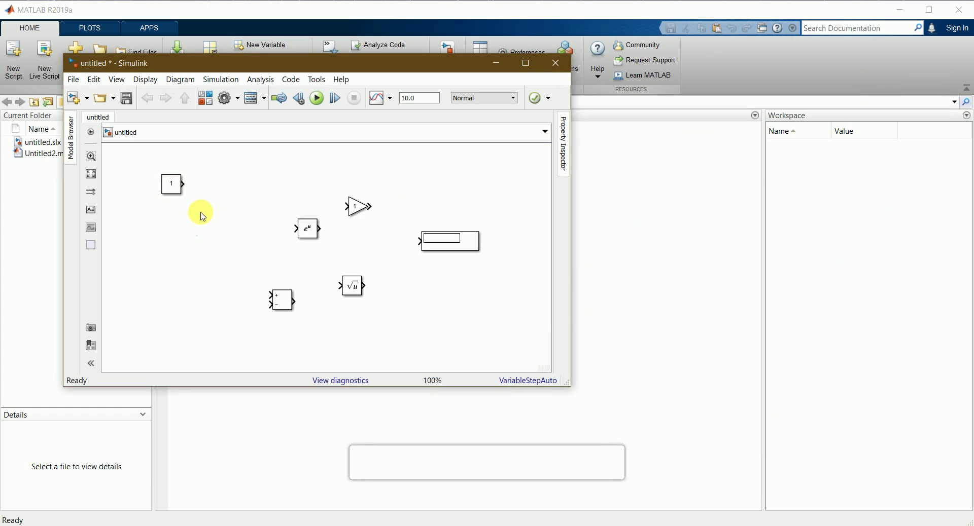
double_click(170, 193)
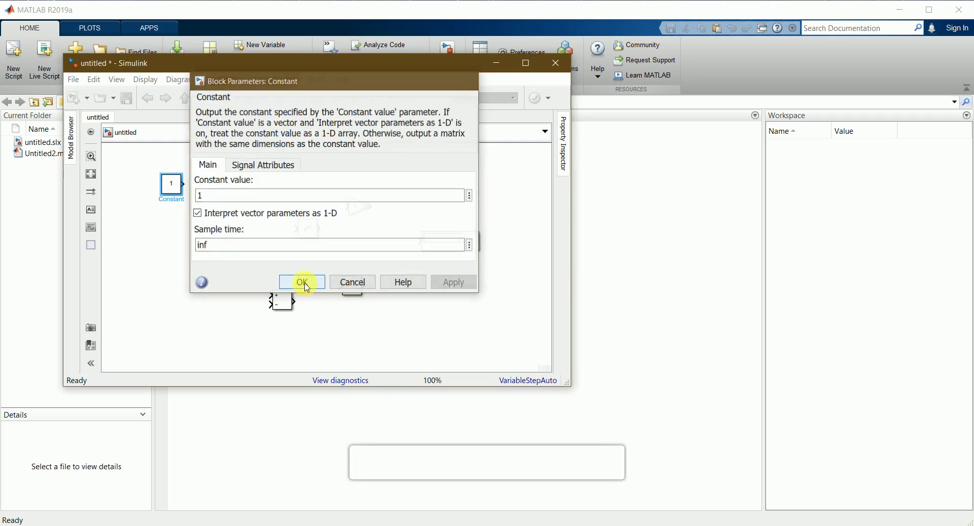
left_click(303, 283)
left_click(218, 257)
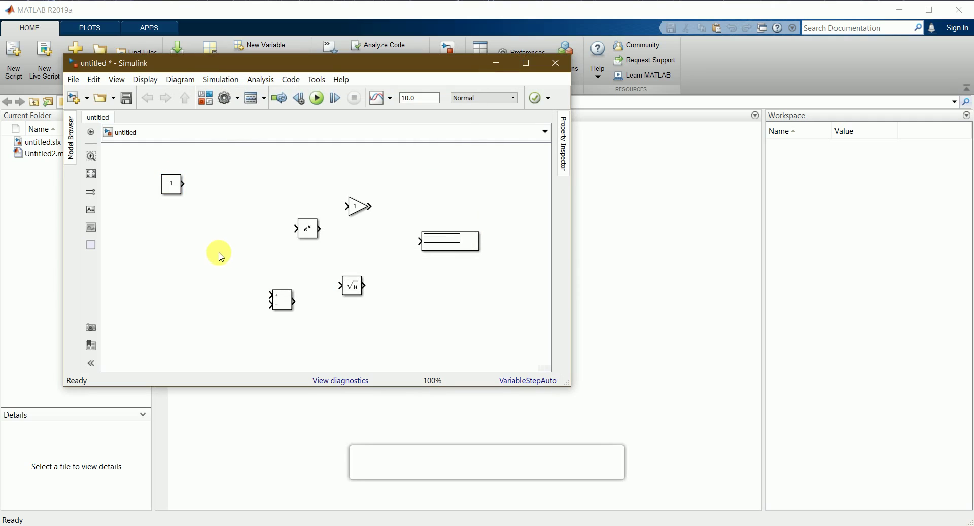
left_click(175, 195)
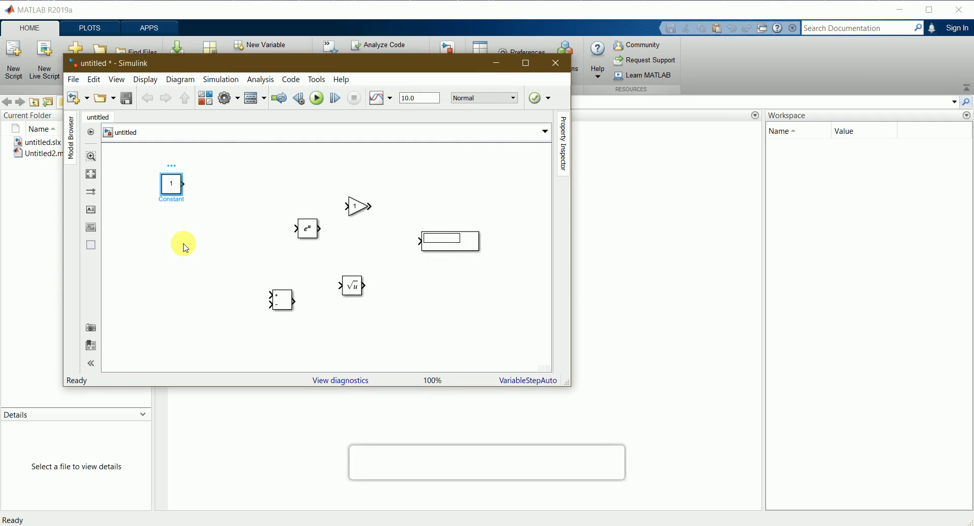
left_click_drag(171, 185, 177, 325)
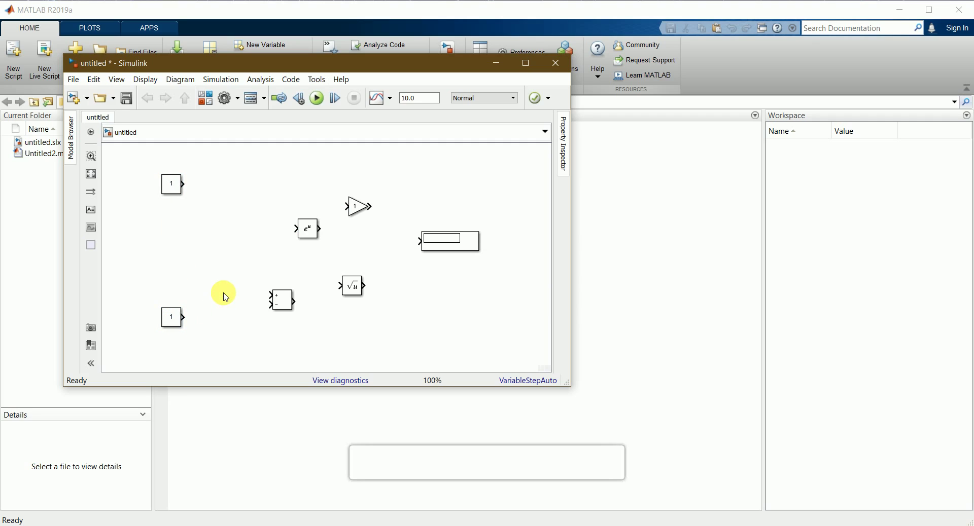
- Set the Math Function block's function to square
left_click(310, 235)
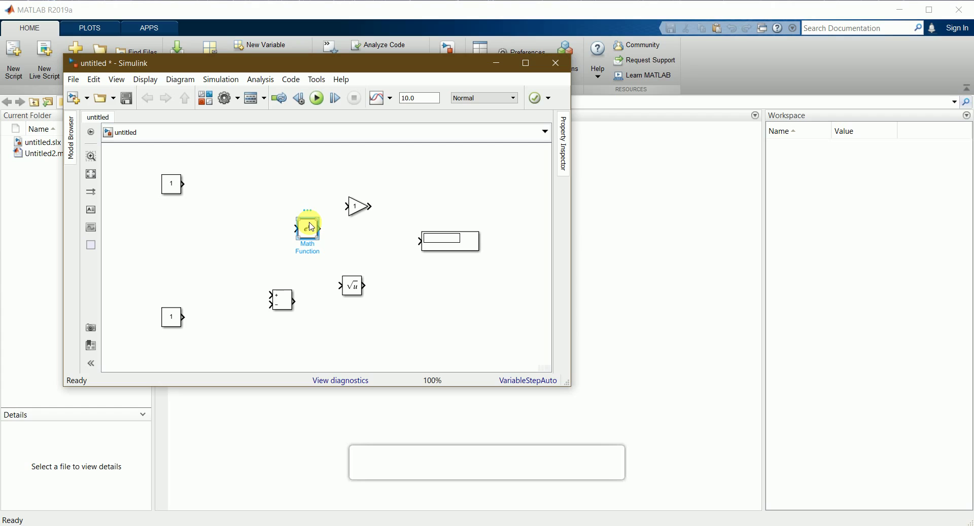
right_click(311, 233)
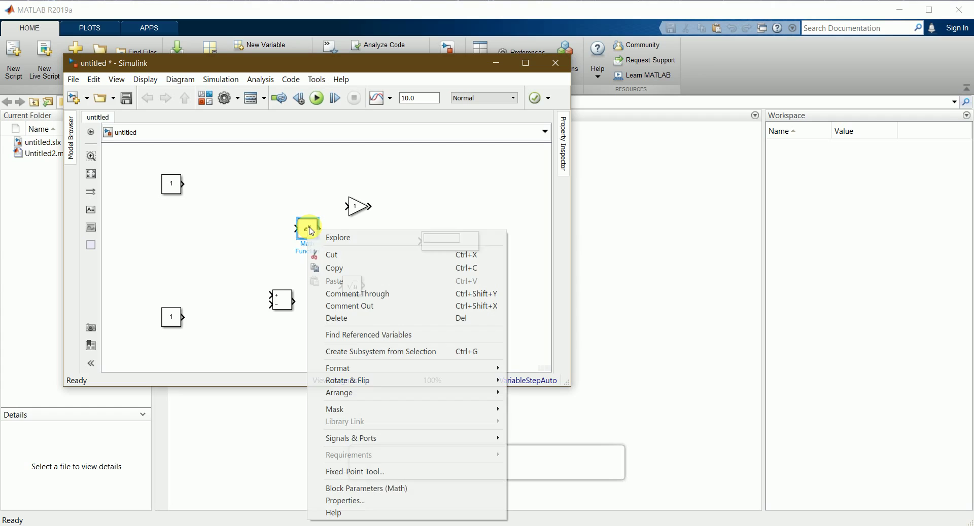
left_click(290, 244)
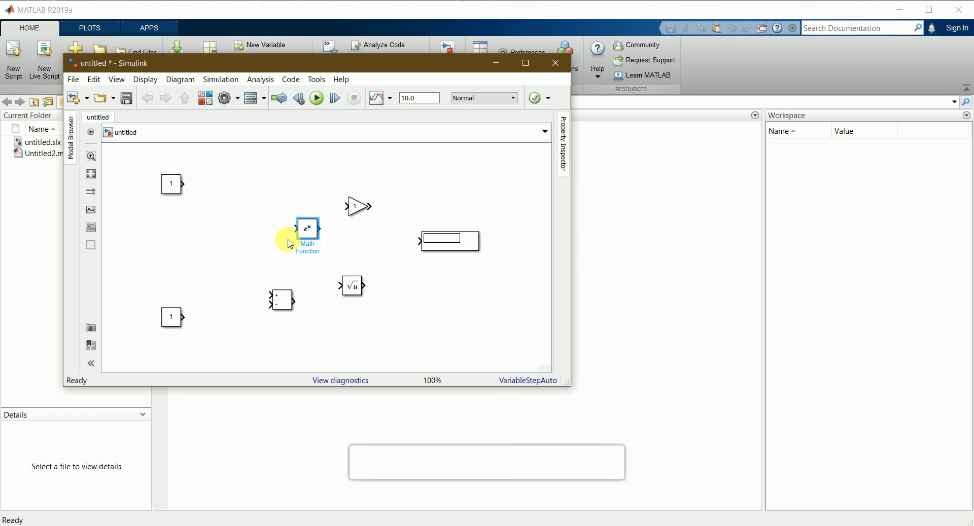
left_click(280, 299)
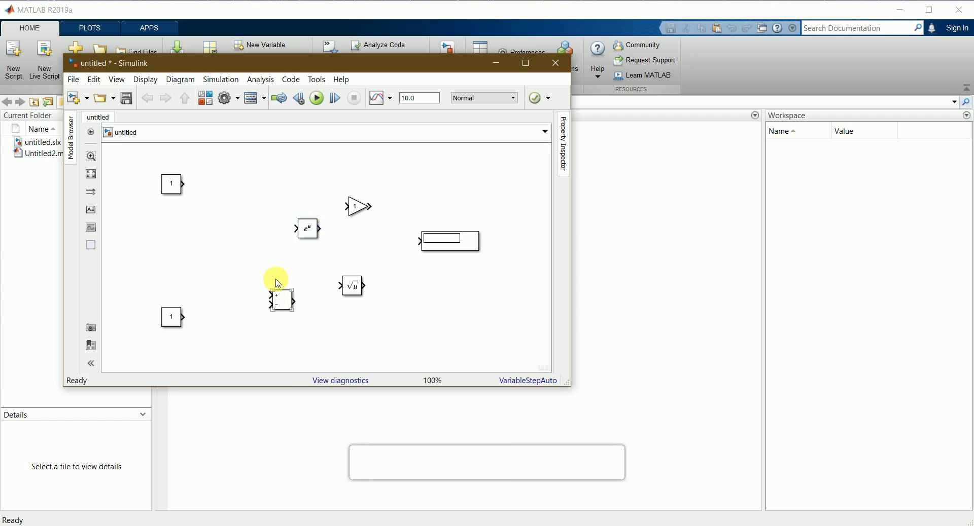
double_click(307, 229)
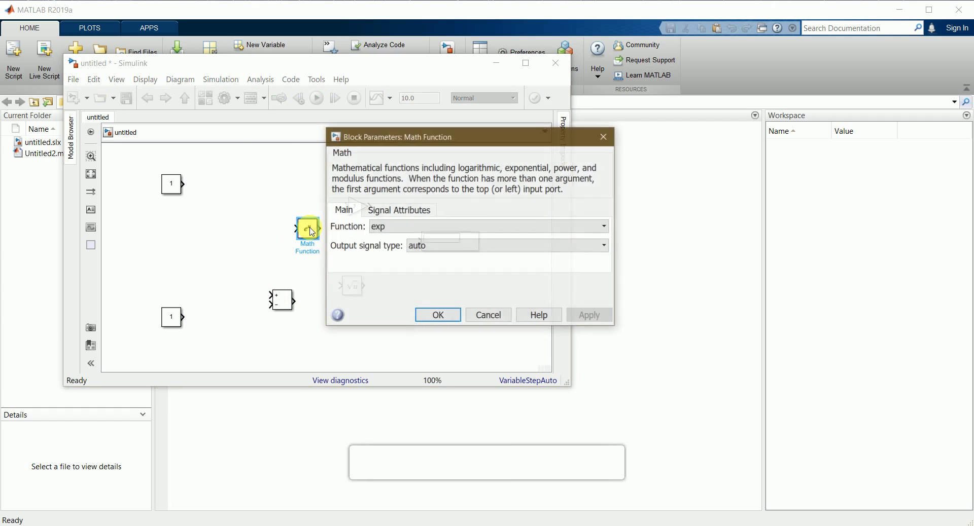
left_click(416, 228)
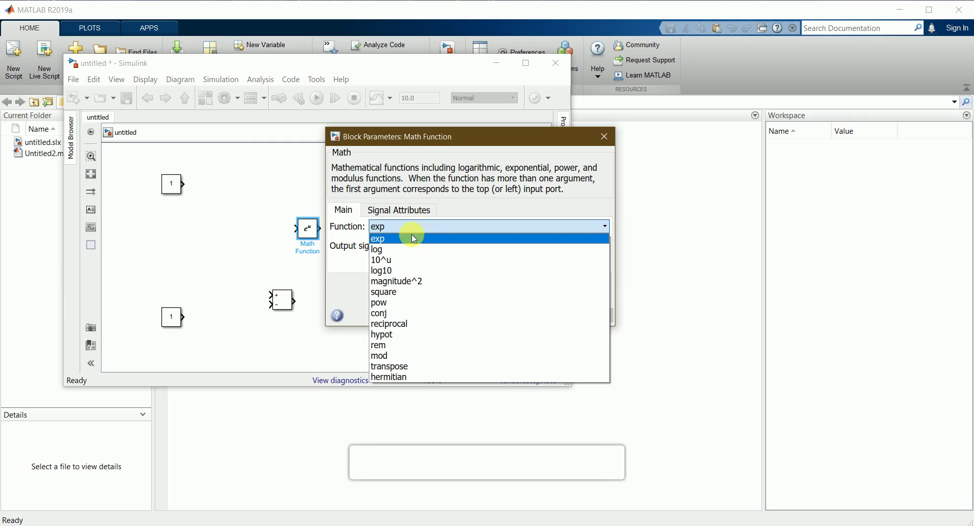
left_click(411, 292)
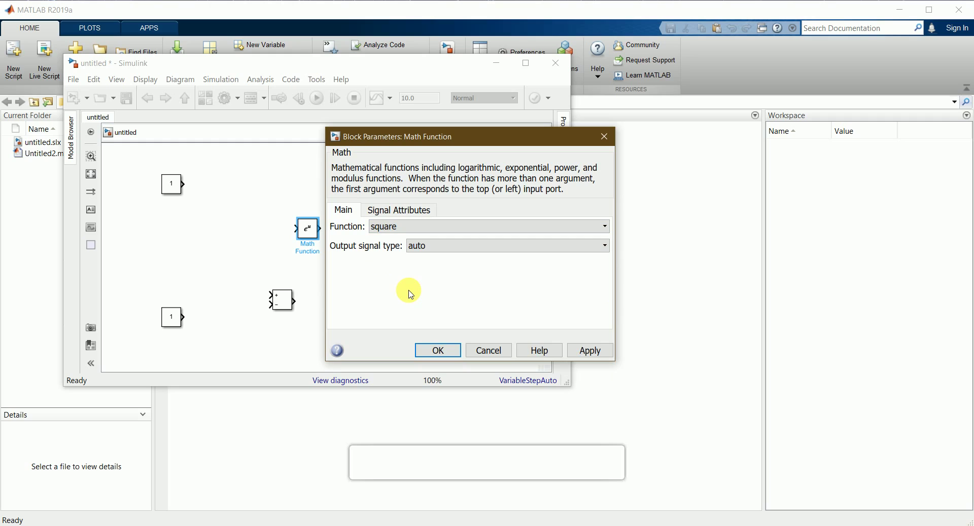
left_click(435, 349)
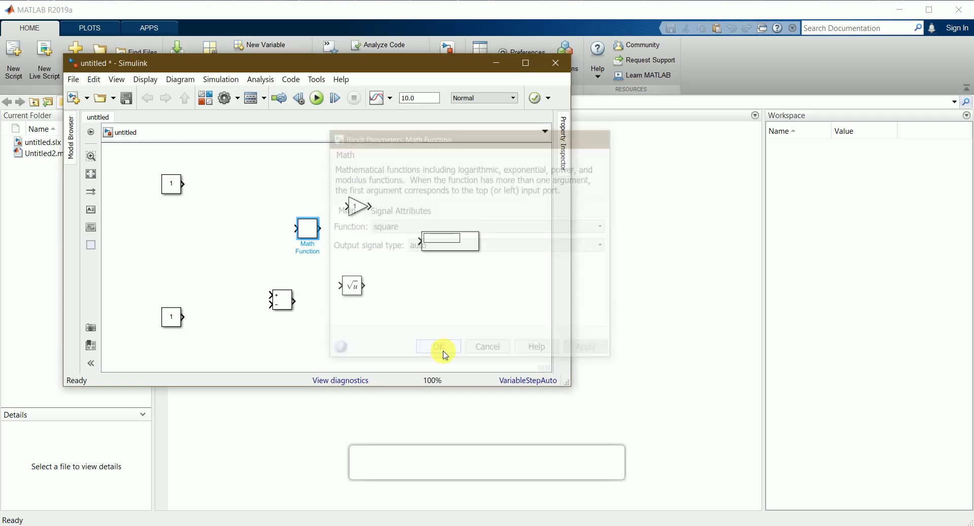
- Set the Math Function block's function to pow so it takes a base and an exponent input
double_click(306, 239)
left_click(412, 209)
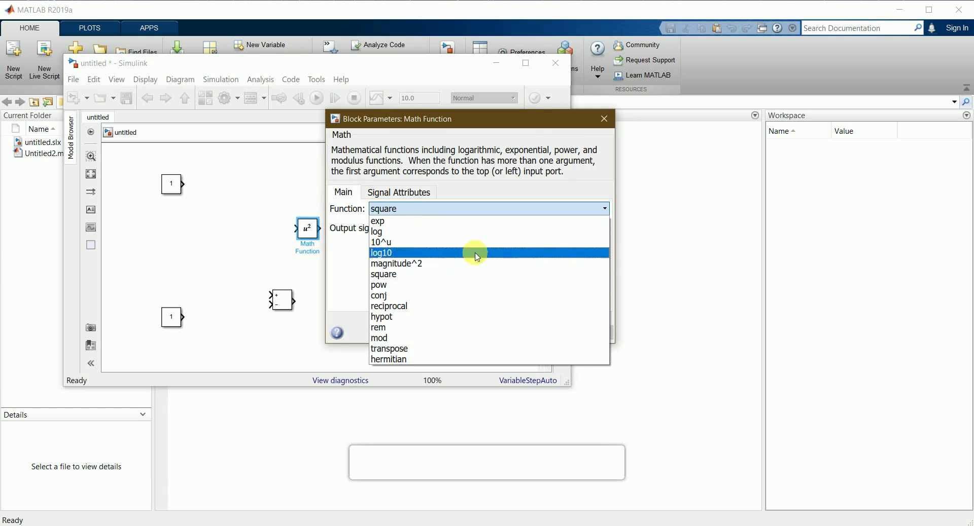
left_click(429, 284)
left_click(436, 298)
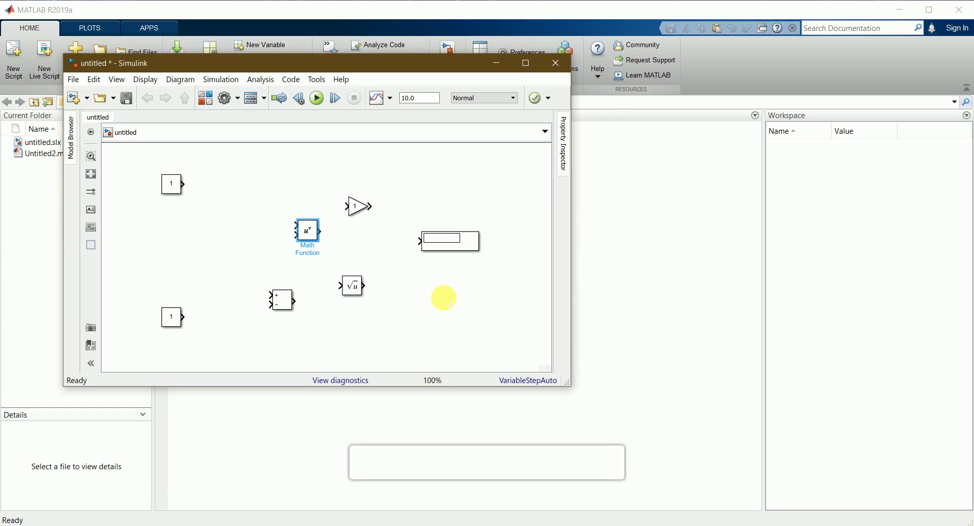
left_click(312, 261)
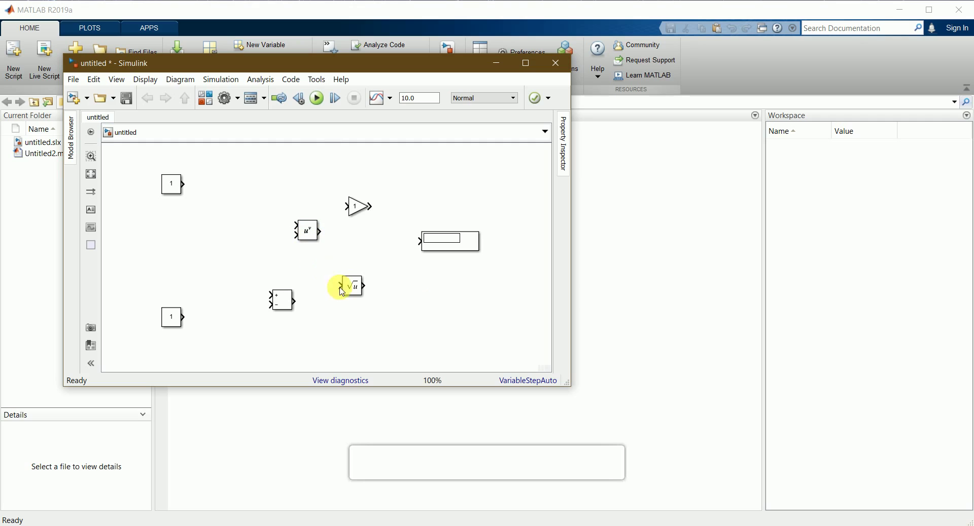
- Switch to Notepad to review the equation y = a^2-3*a*b+sqrt(b), and return to the Simulink model
key("alt+Tab")
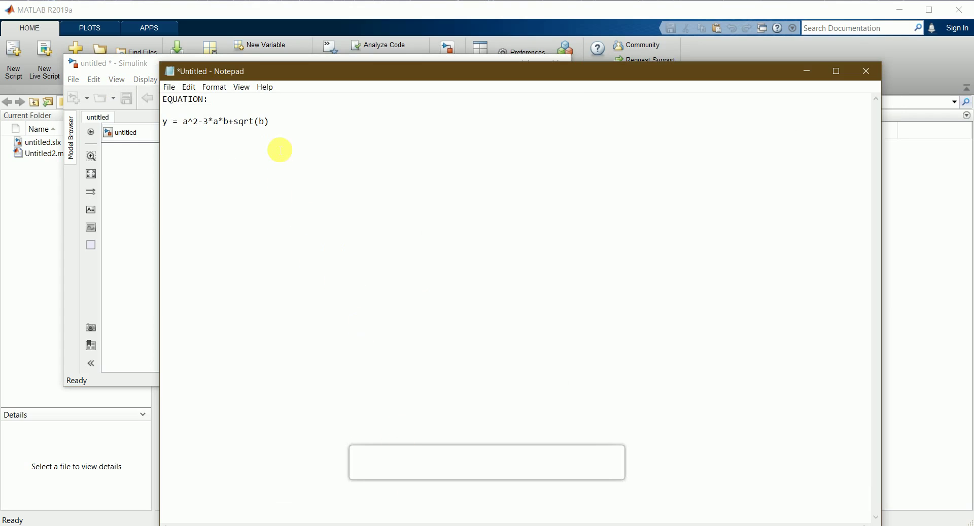
left_click_drag(283, 128, 184, 133)
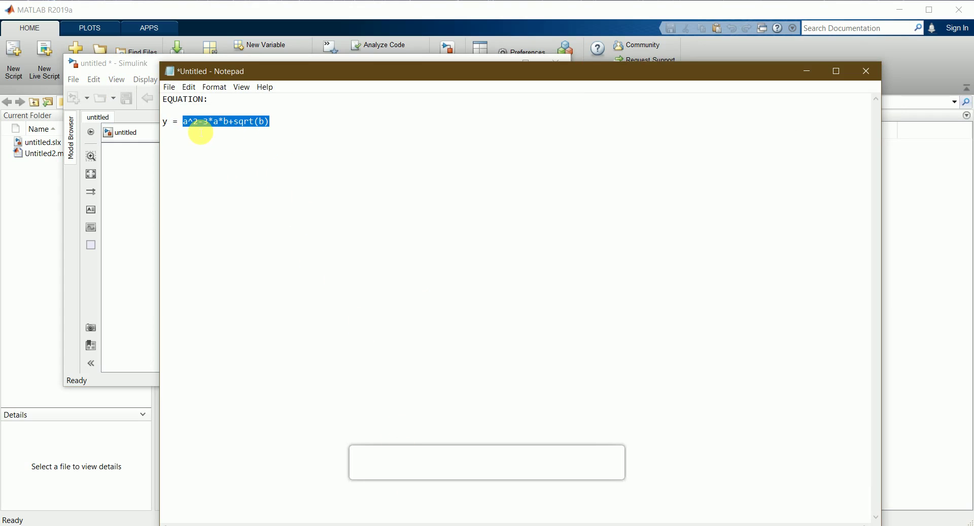
left_click(320, 189)
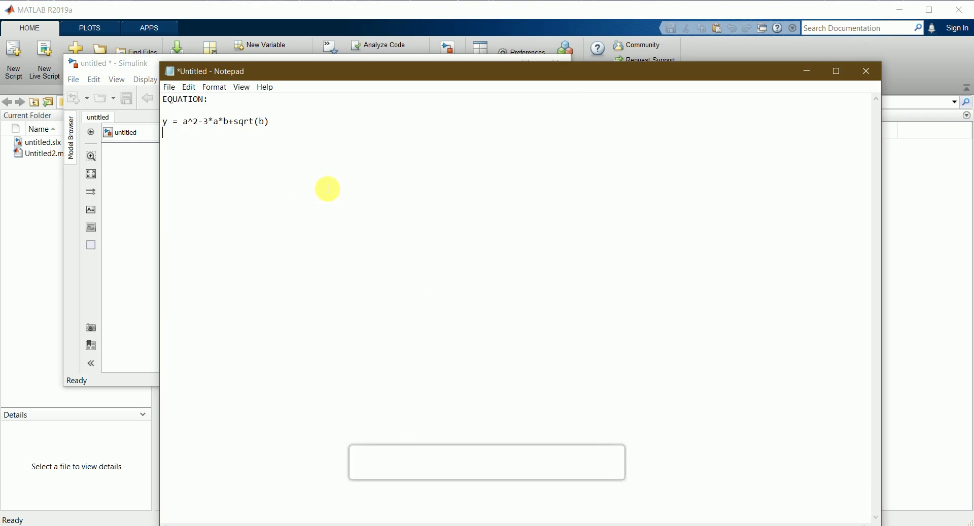
left_click(806, 71)
- Move the Math Function block up, maximize the model window, and stretch the block taller to spread its two inputs
left_click_drag(311, 238, 302, 234)
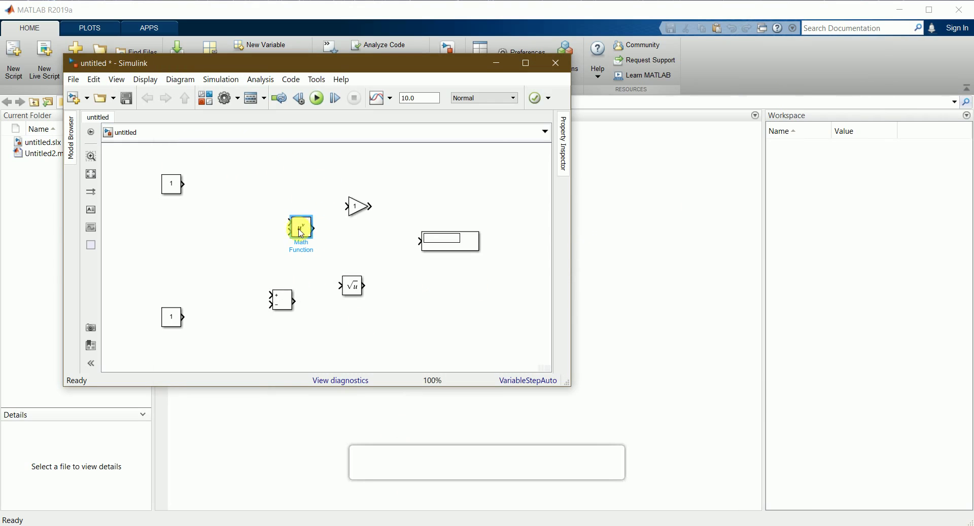
left_click(221, 231)
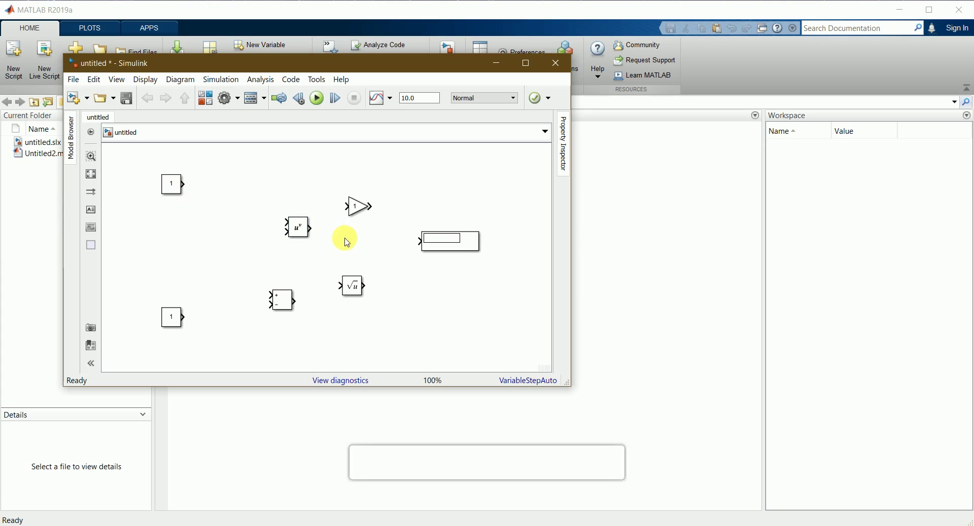
left_click_drag(305, 233, 306, 202)
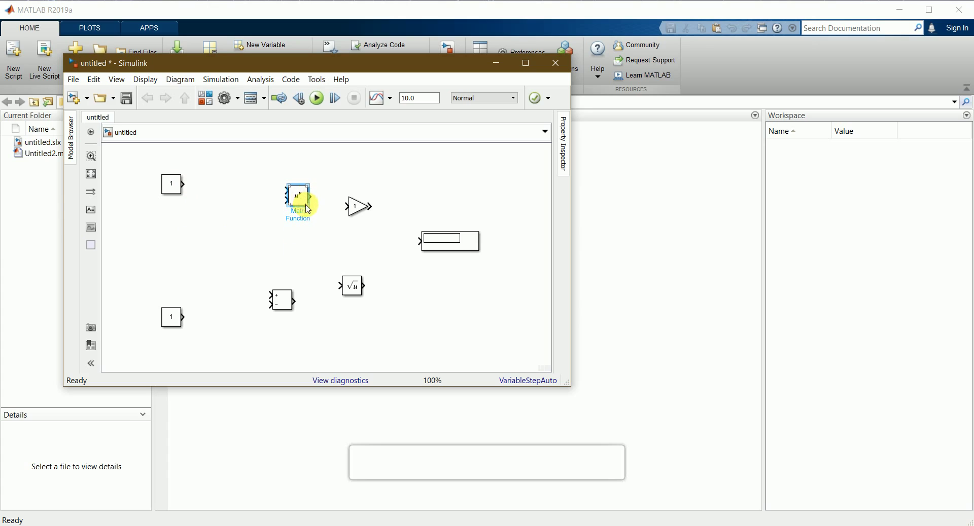
left_click(526, 63)
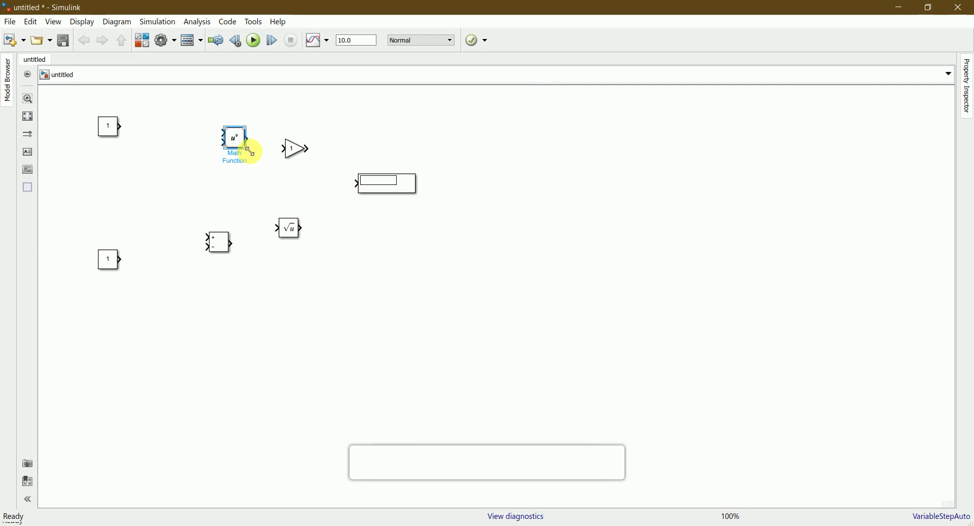
left_click_drag(251, 154, 254, 187)
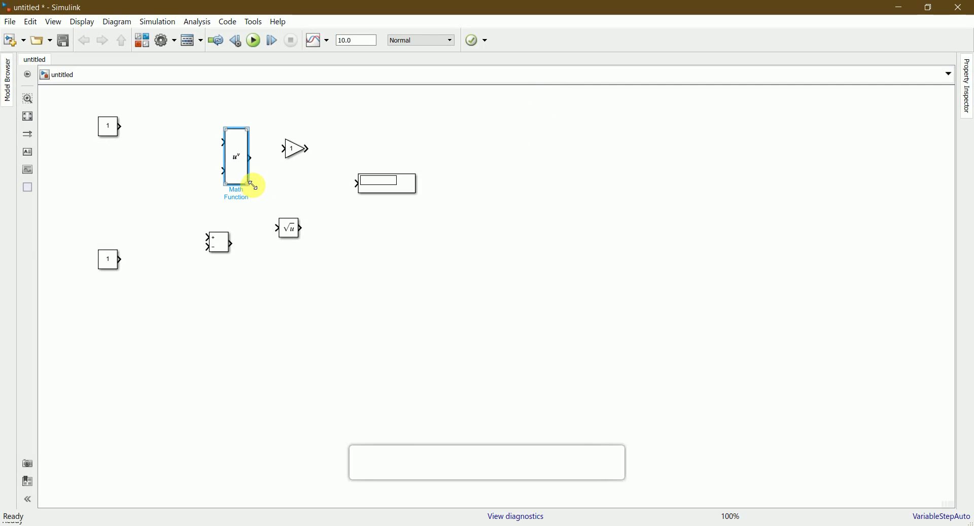
left_click(406, 276)
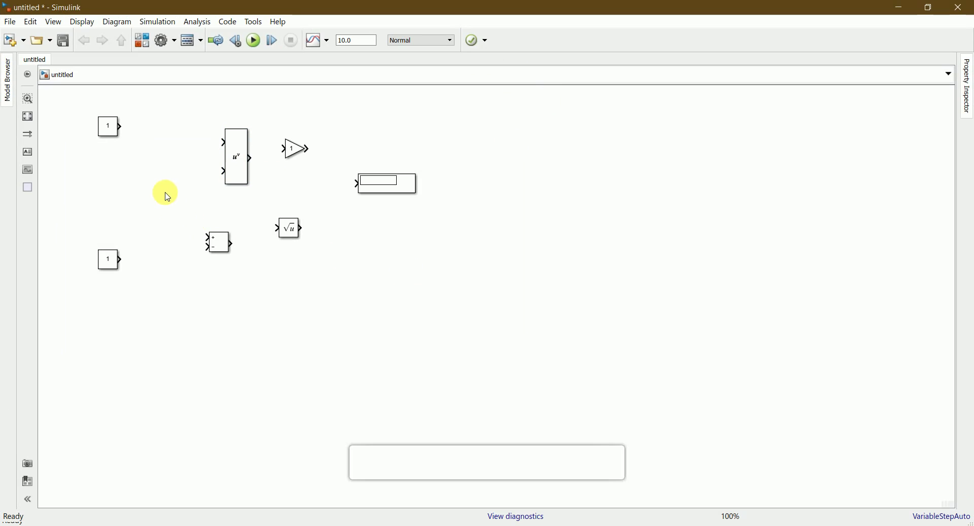
- Connect the upper Constant to the Math Function's first input and the lower Constant, moved up beneath it, to the second input
left_click_drag(122, 127, 223, 144)
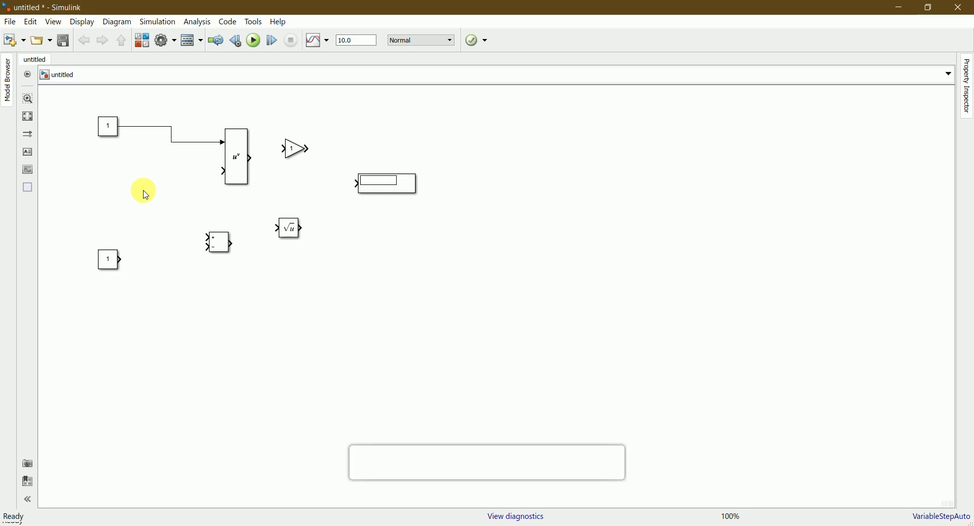
left_click(108, 261)
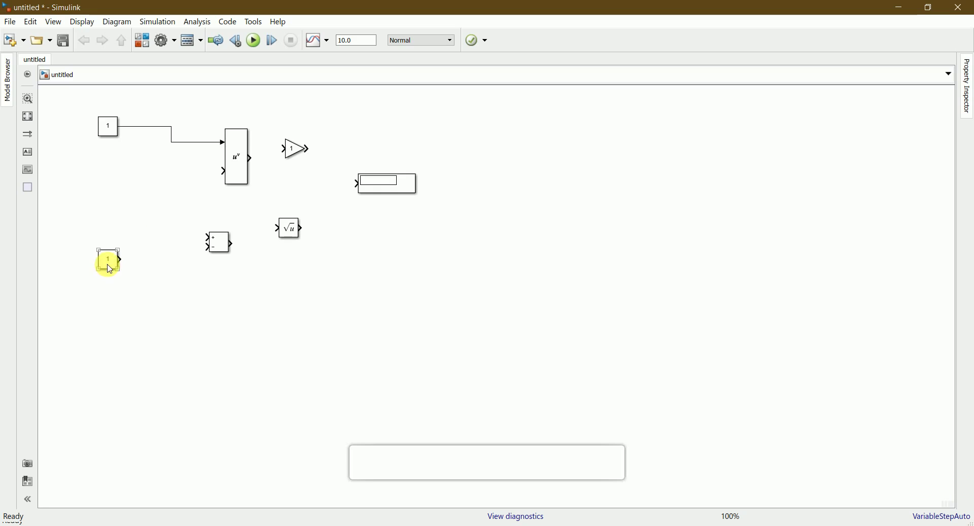
left_click_drag(114, 267, 223, 172)
left_click(156, 189)
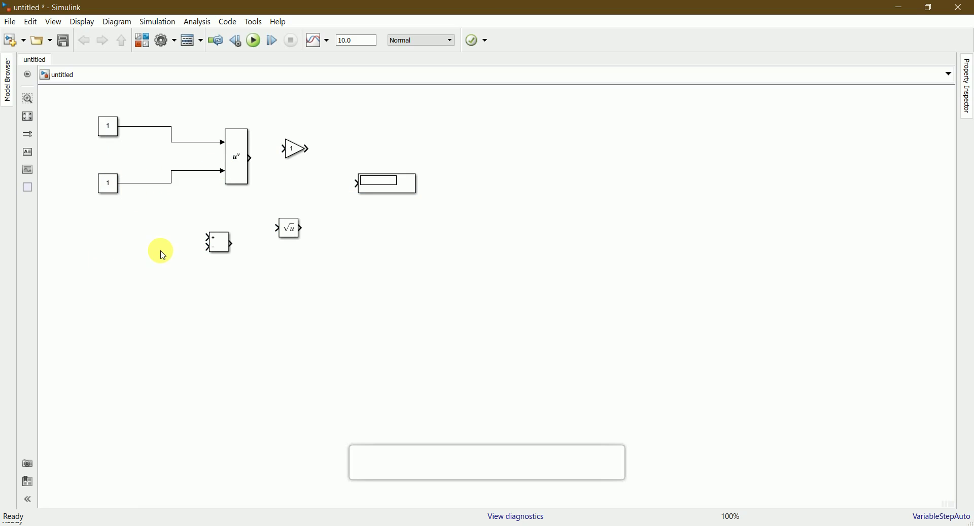
- Move the Display block well to the right of the other blocks and the Gain block below the Sqrt block
left_click_drag(375, 191, 617, 199)
left_click(470, 329)
left_click_drag(295, 150, 287, 310)
- Move the Subtract block to the right of the Math Function block and stretch it taller
left_click_drag(223, 246, 375, 175)
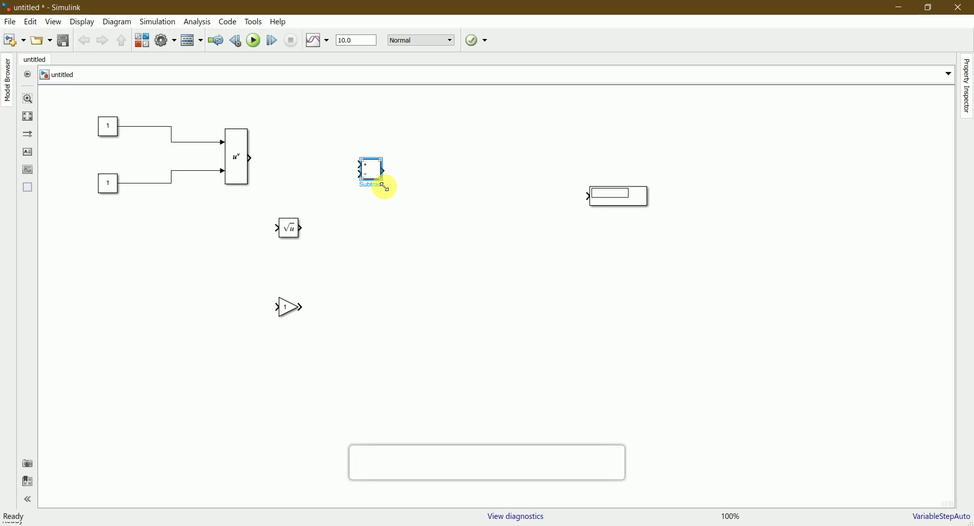
left_click_drag(385, 187, 388, 243)
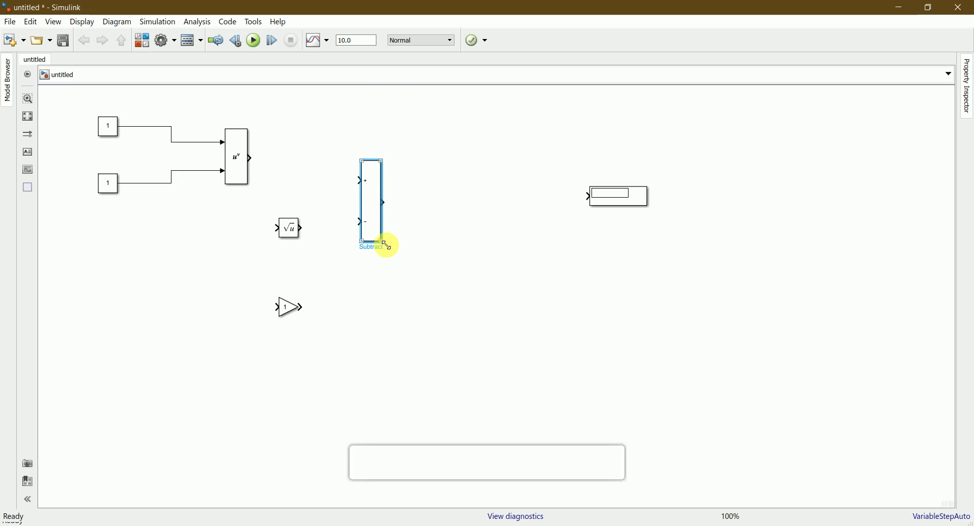
left_click(455, 268)
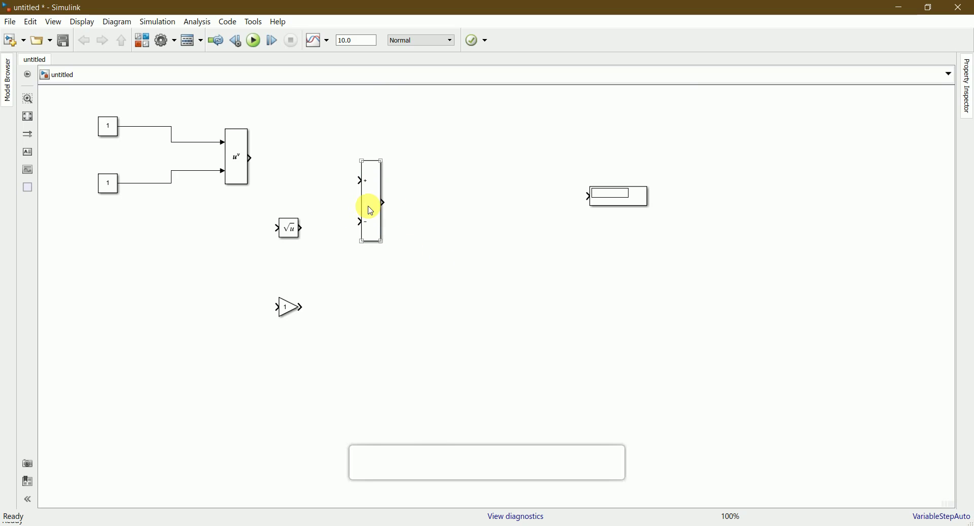
- Set the Subtract block's list of signs to +-+ and connect the Math Function output to its first plus input
double_click(371, 209)
left_click(442, 223)
left_click(473, 223)
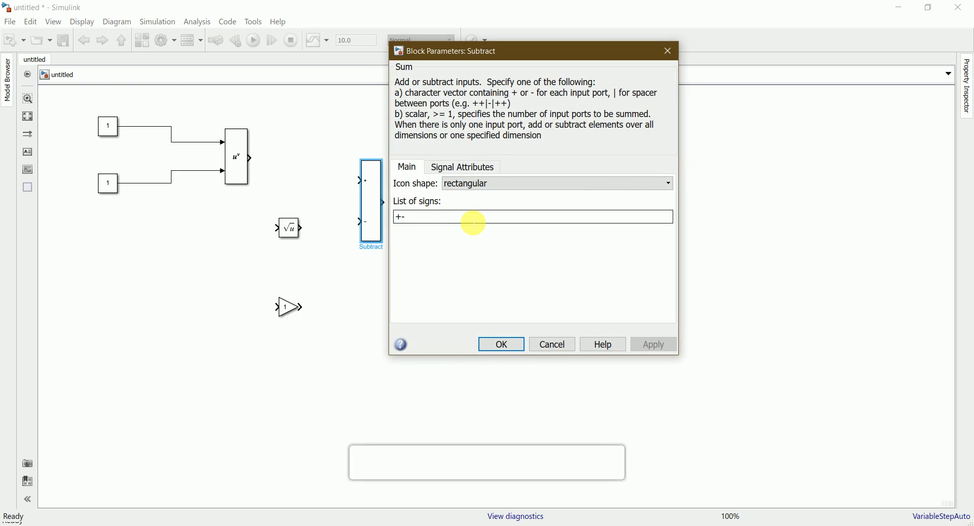
left_click(503, 347)
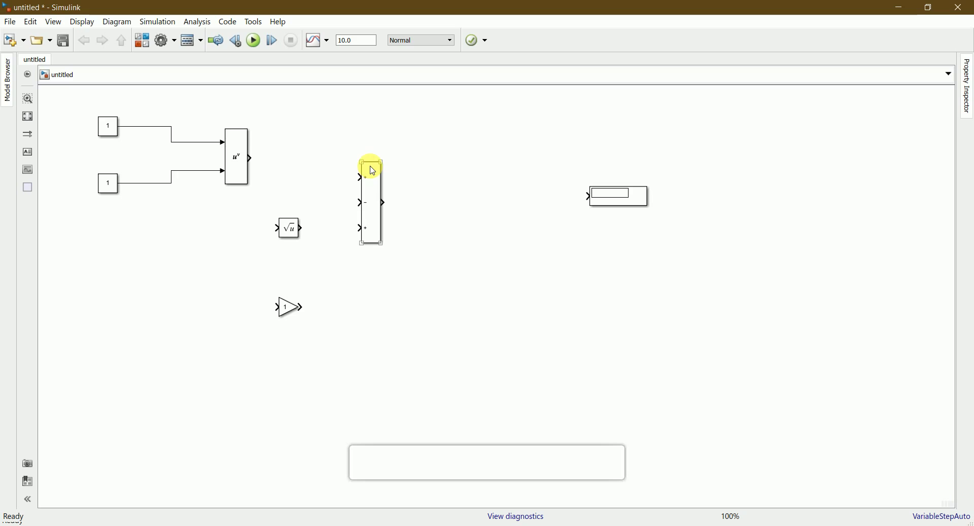
left_click(389, 148)
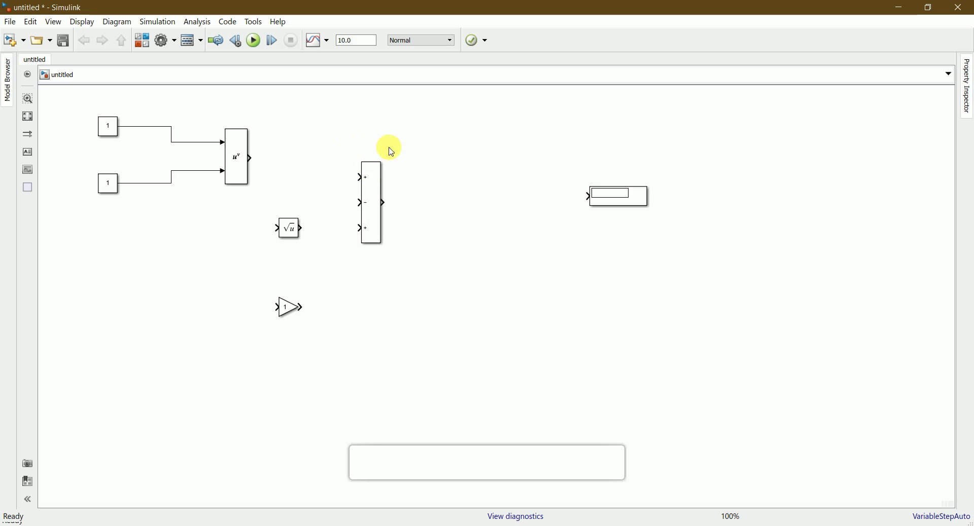
left_click_drag(252, 158, 360, 177)
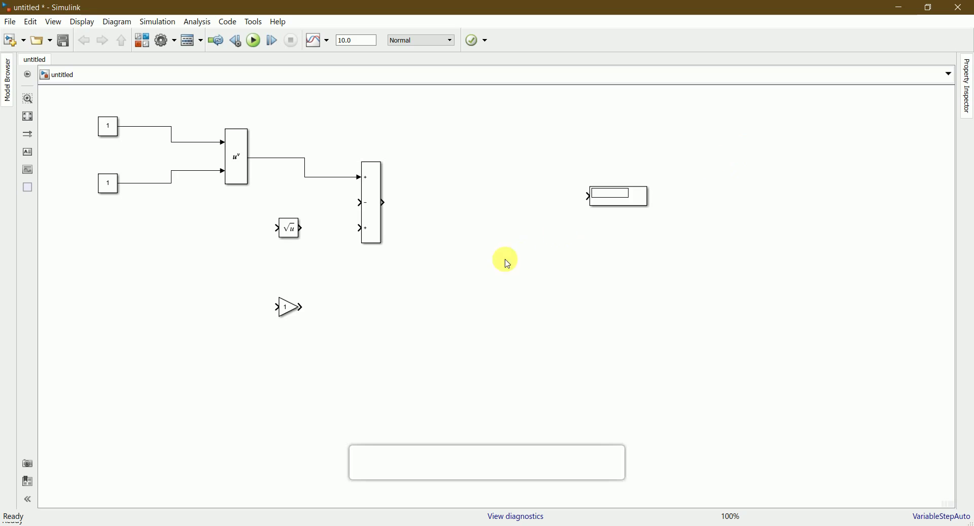
- Add a Product block from the Commonly Used Blocks library to the model, between the Math Function and Gain blocks
mouse_move(476, 511)
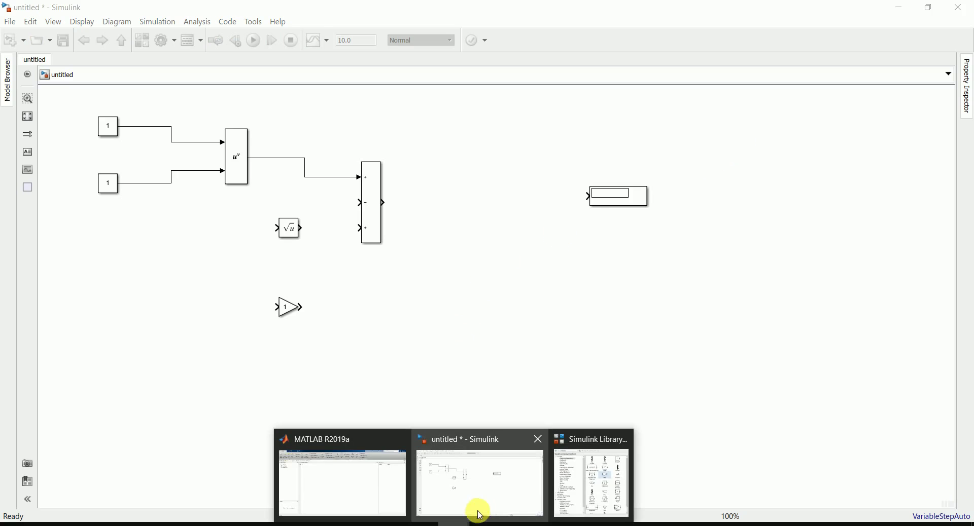
left_click(567, 478)
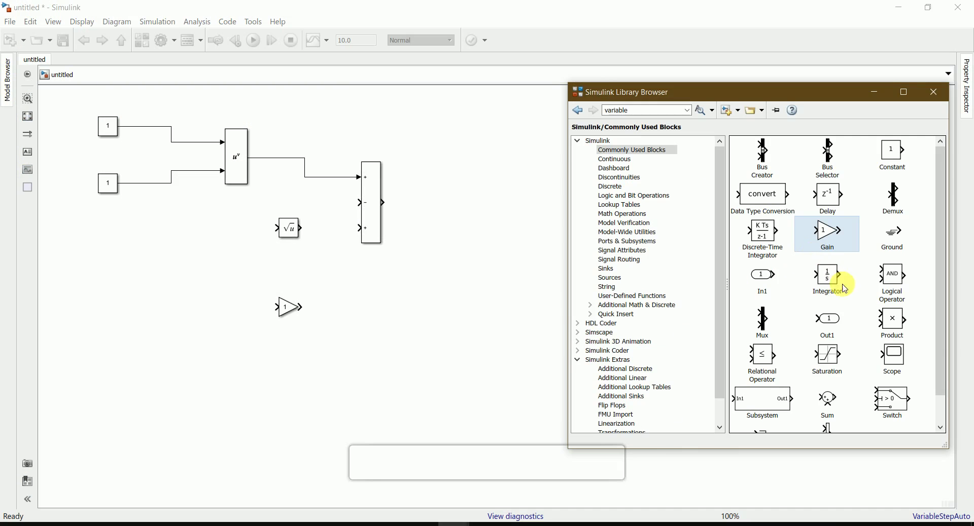
scroll(793, 375, "down", 1)
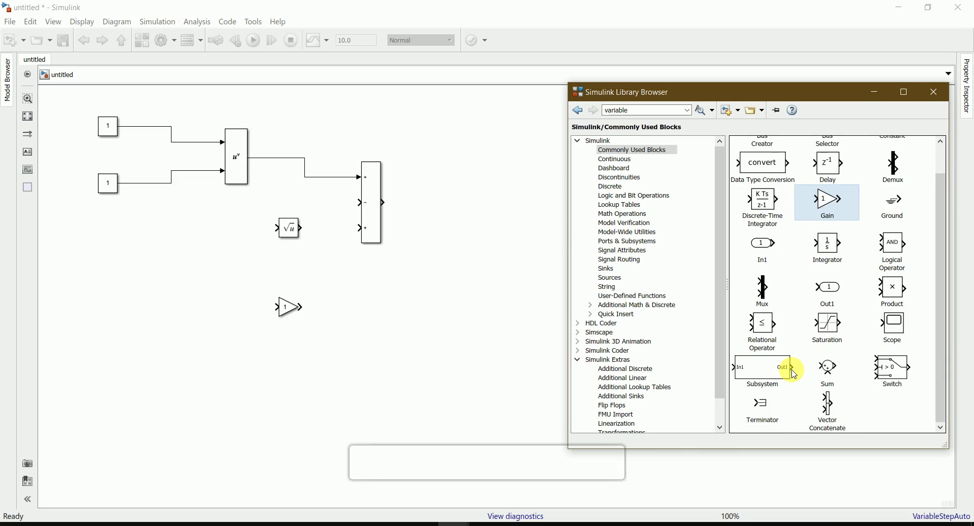
scroll(826, 364, "up", 1)
left_click_drag(893, 320, 228, 274)
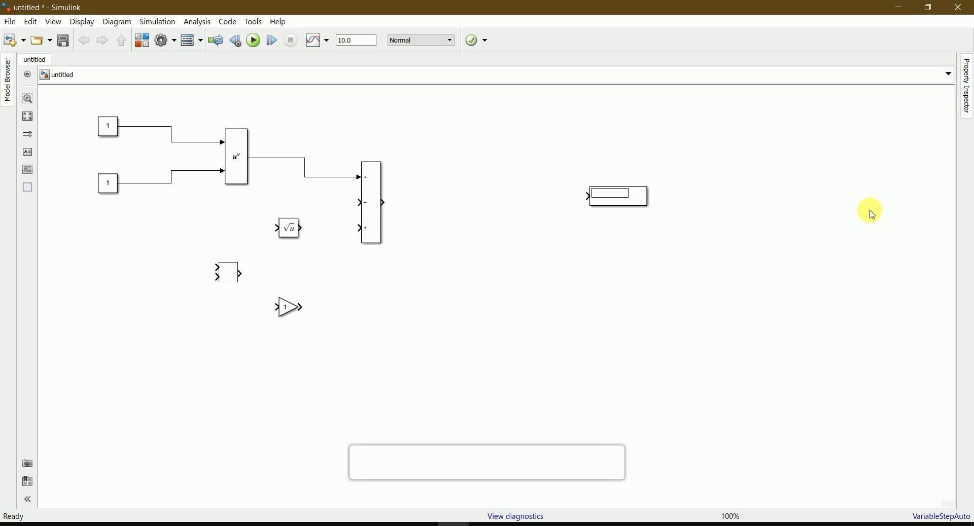
left_click(361, 372)
- Check the 3*a*b term of the equation in Notepad and place the Product block, stretched taller, directly below the Math Function block
left_click(435, 524)
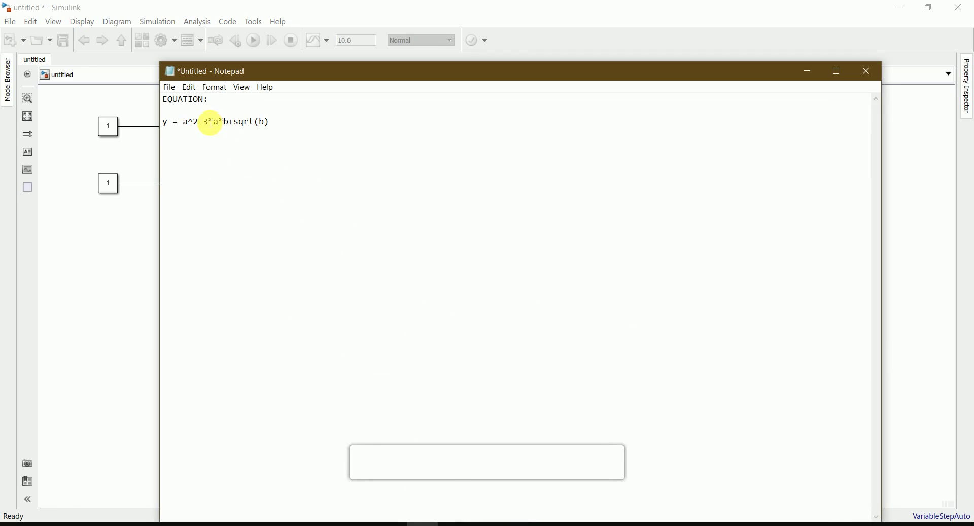
left_click_drag(209, 123, 221, 126)
left_click(235, 172)
left_click(298, 231)
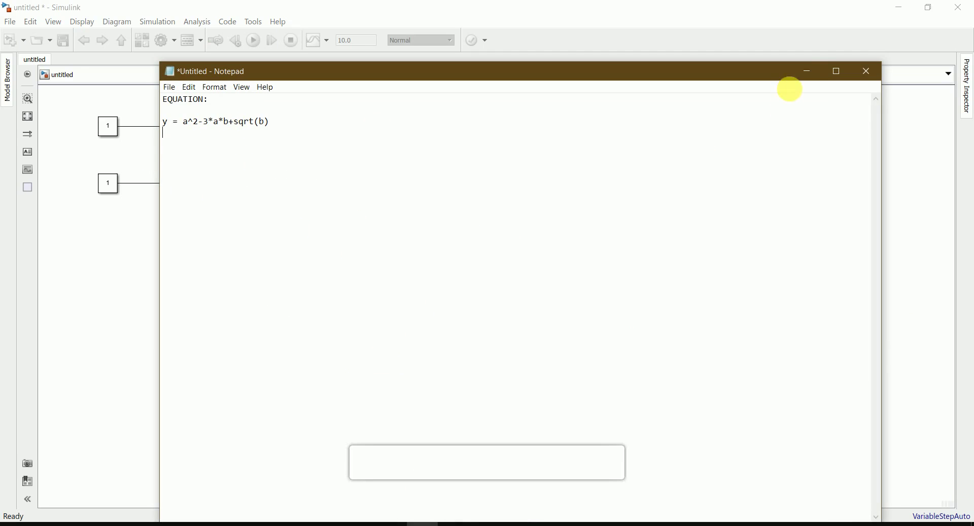
left_click(818, 78)
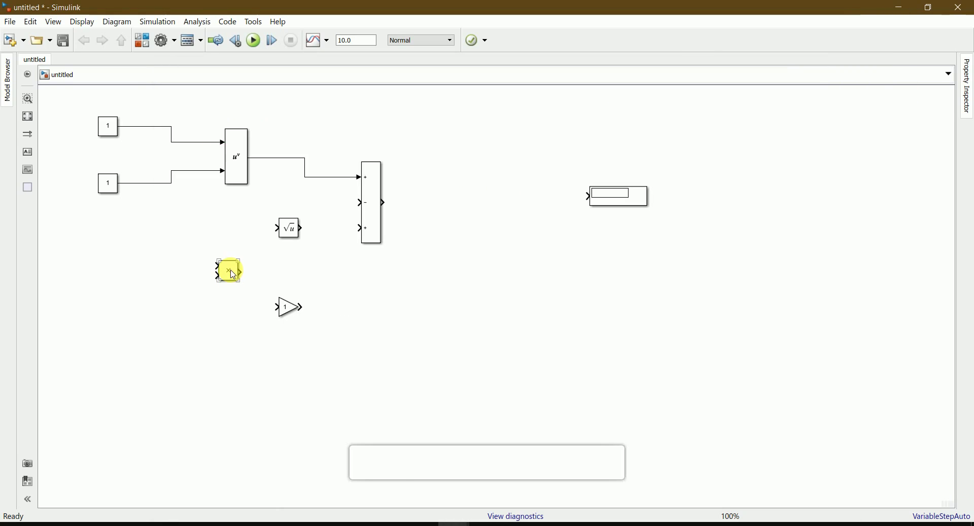
mouse_move(233, 274)
left_mouse_down()
mouse_move(241, 255)
mouse_move(250, 294)
mouse_move(239, 287)
mouse_move(241, 265)
left_mouse_up()
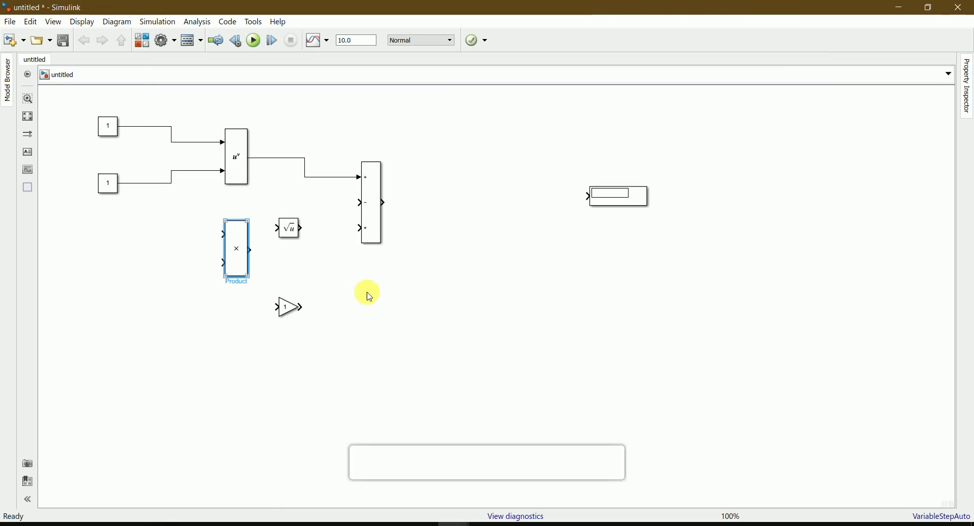
left_click(429, 313)
- Branch the upper Constant's signal line to the Product block's first input and shift the branch away from the blocks
left_click(199, 145)
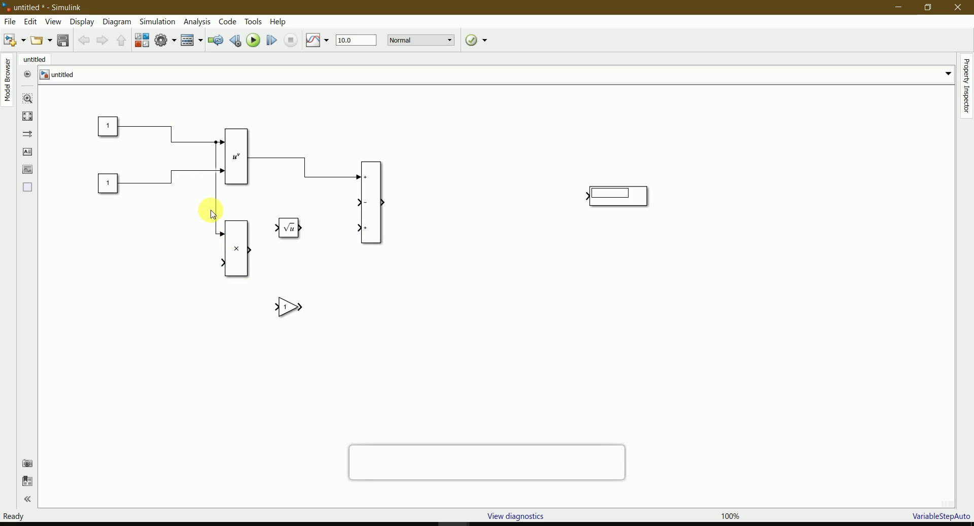
left_click_drag(216, 195, 195, 202)
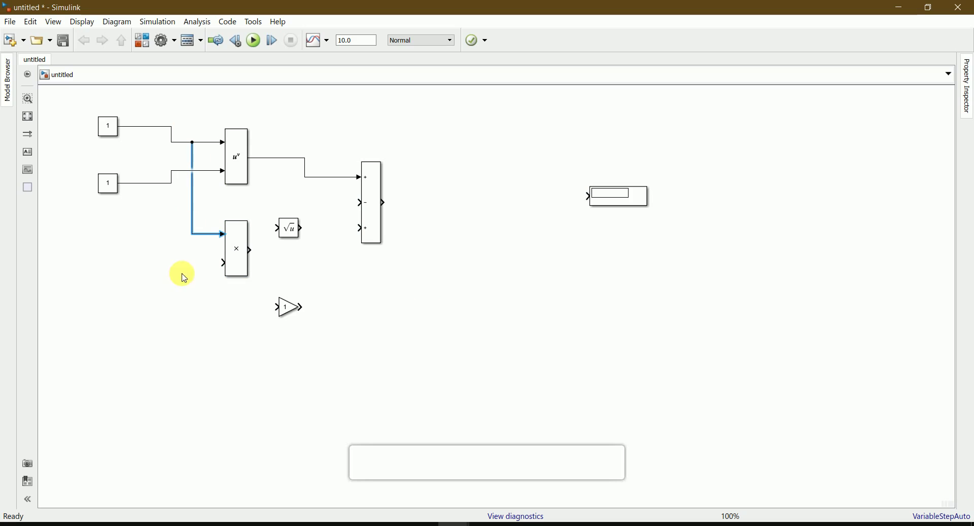
left_click(368, 321)
- Spread out the layout: Sqrt well below, Gain beside the Product output, and Subtract farther right with the bend of its incoming line shifted along
left_click_drag(287, 226, 287, 422)
left_click_drag(287, 309, 281, 253)
left_click_drag(372, 215, 444, 215)
left_click(335, 217)
left_click_drag(305, 176, 332, 181)
left_click(350, 287)
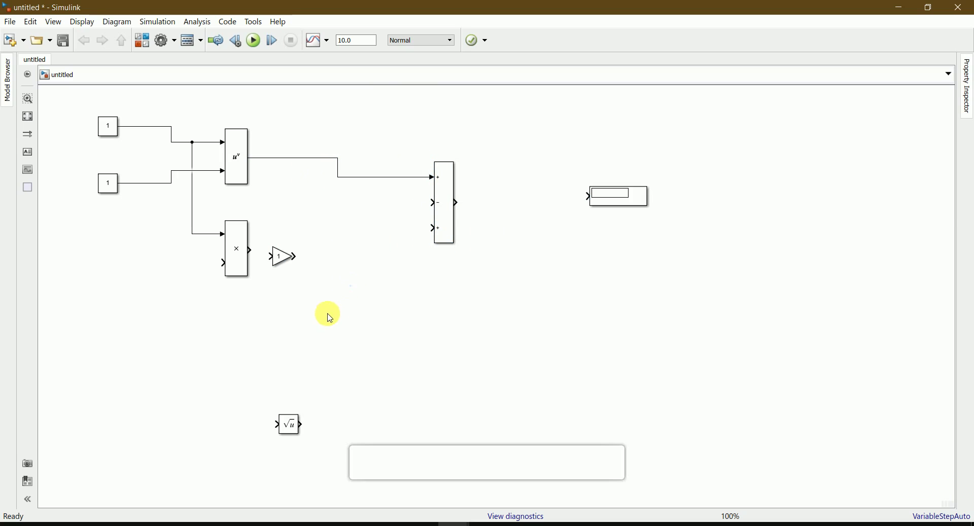
- Connect the Product output through the Gain block to the Subtract block's minus input
left_click(280, 261)
left_click_drag(280, 263, 434, 204)
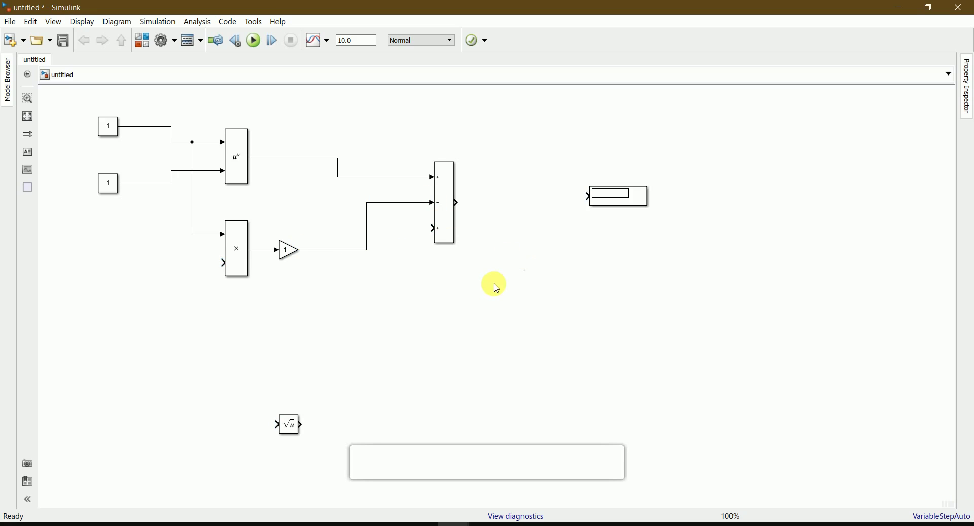
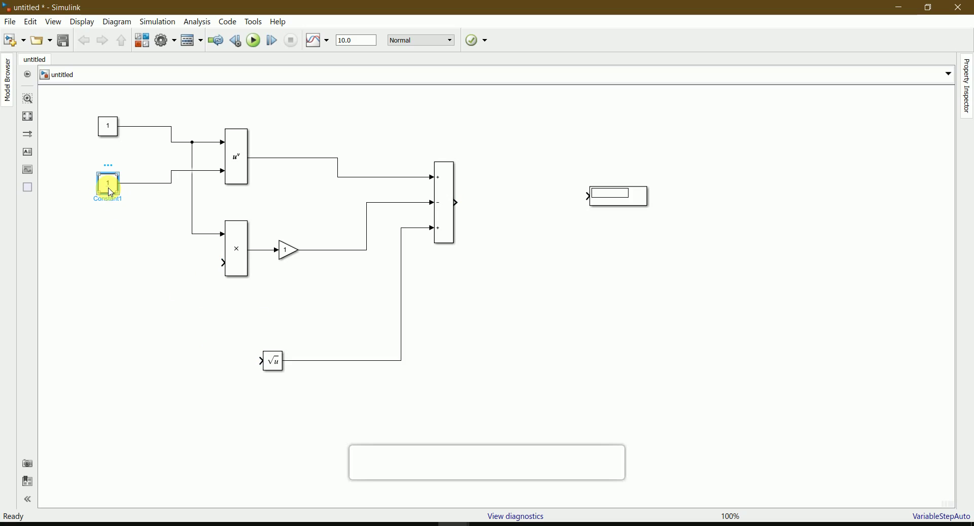
- Copy the lower Constant block to the left of the Sqrt block and connect the copy to the Product's second input and the Sqrt input
left_click_drag(108, 185, 109, 374)
left_click(158, 395)
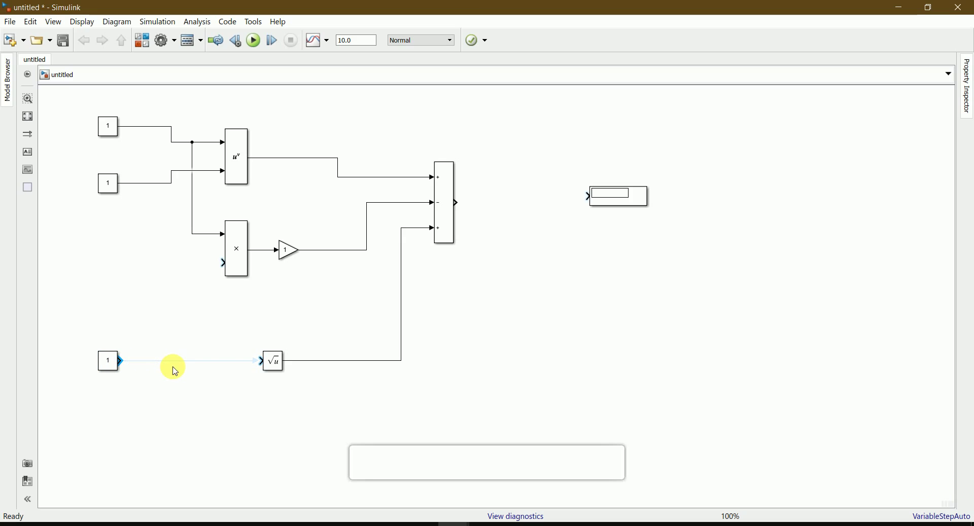
left_click_drag(180, 370, 222, 264)
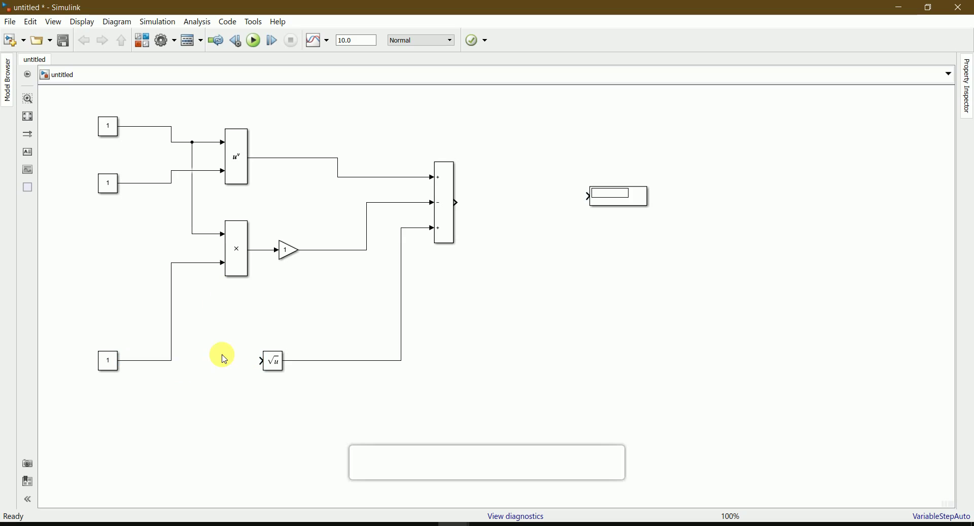
left_click_drag(261, 361, 176, 356)
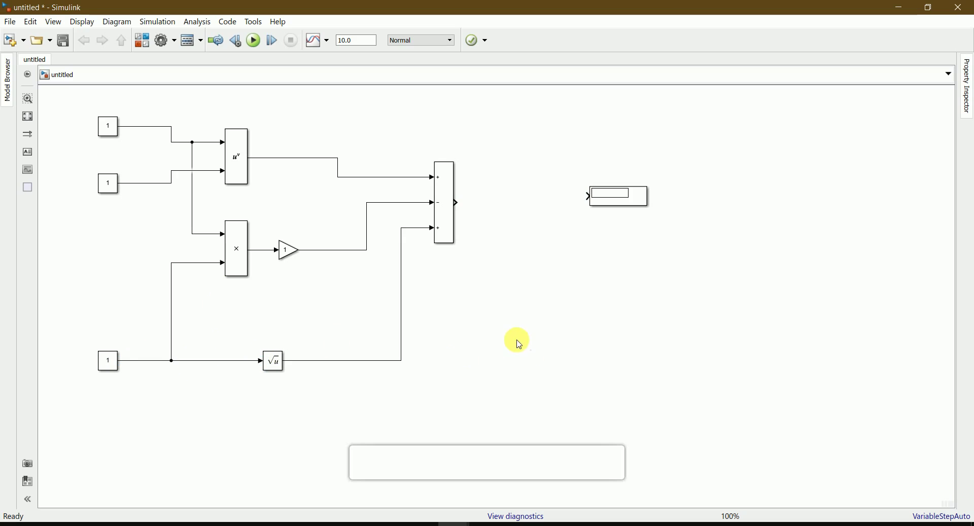
left_click(109, 362)
left_click(116, 304)
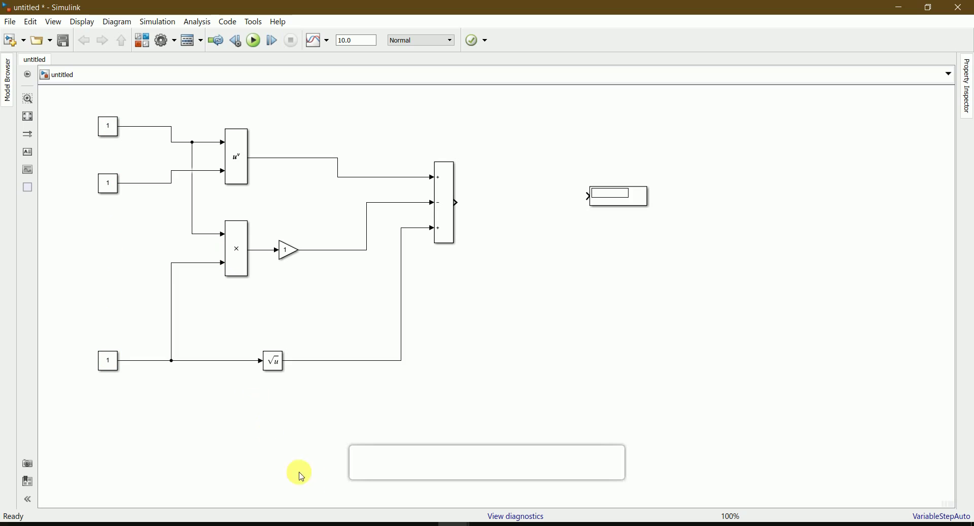
- Compare the model with the equation in Notepad, connect the Subtract output to the Display block and align the Display with it
left_click(421, 525)
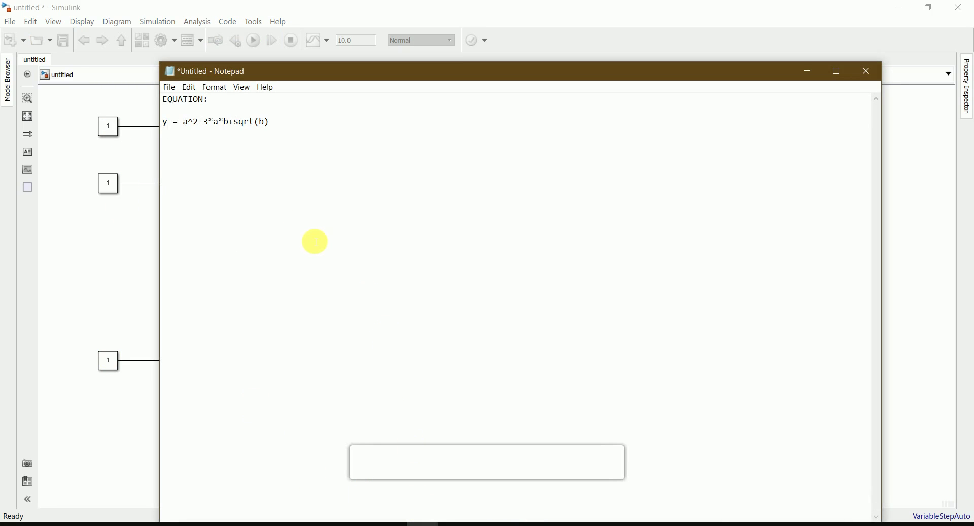
left_click(213, 136)
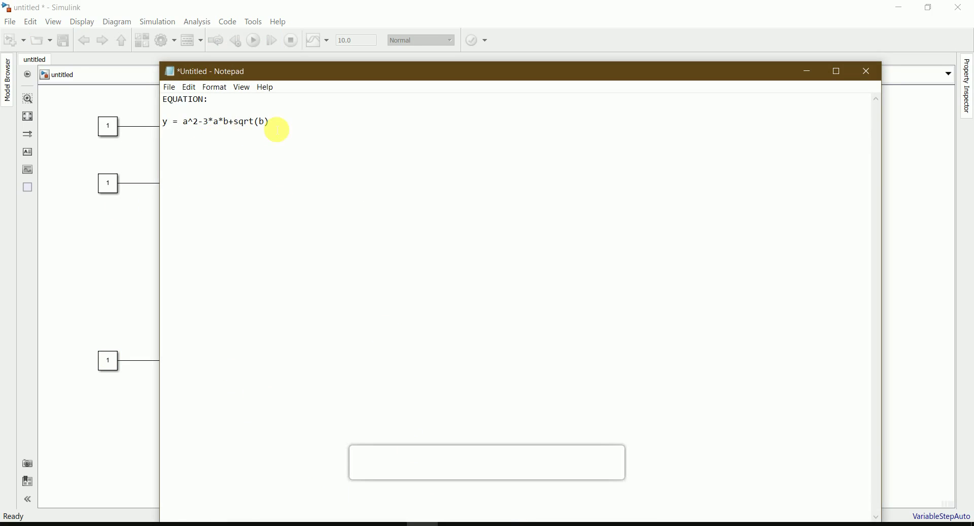
left_click(810, 73)
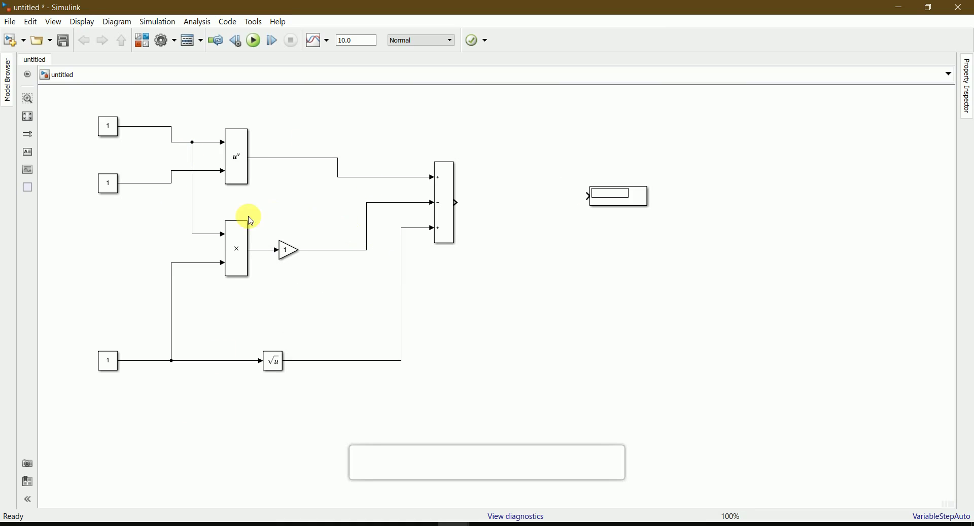
left_click(435, 202)
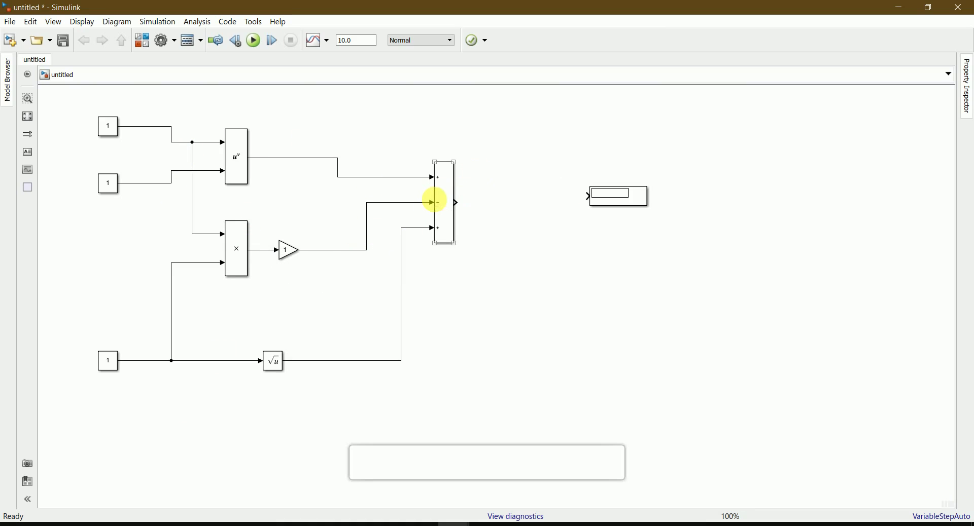
left_click_drag(444, 208, 629, 201)
left_click(507, 254)
left_click(633, 194)
left_click(629, 283)
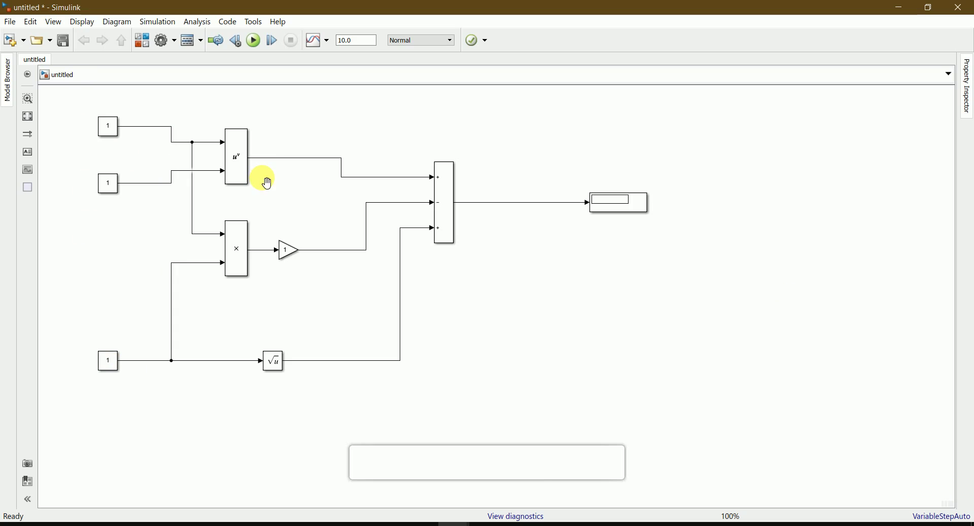
- Fit the model in the view, recheck the equation in Notepad and run the simulation to examine the Display value
key("space")
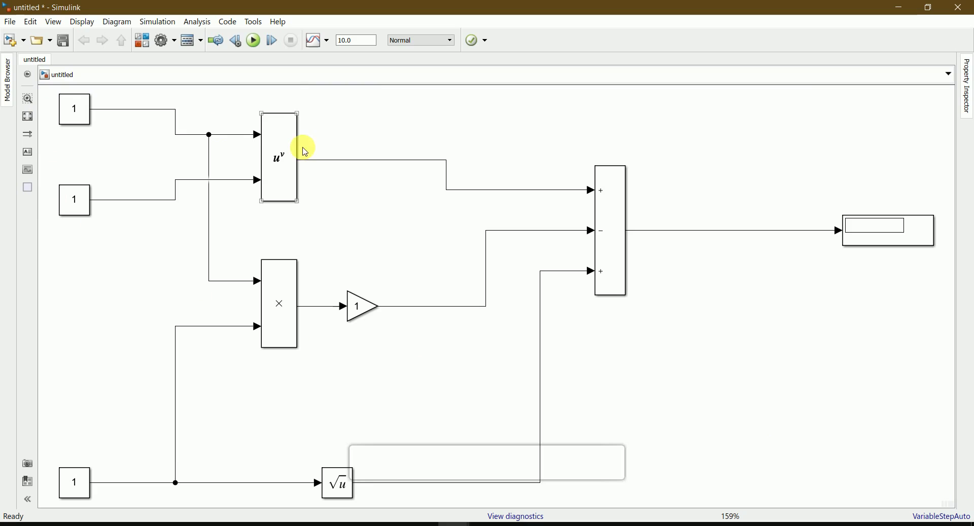
left_click(406, 525)
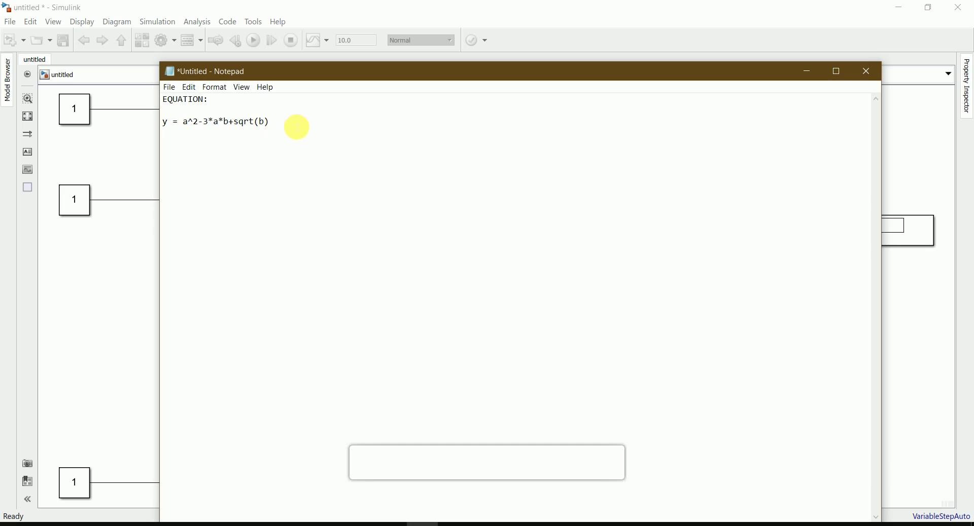
left_click(807, 71)
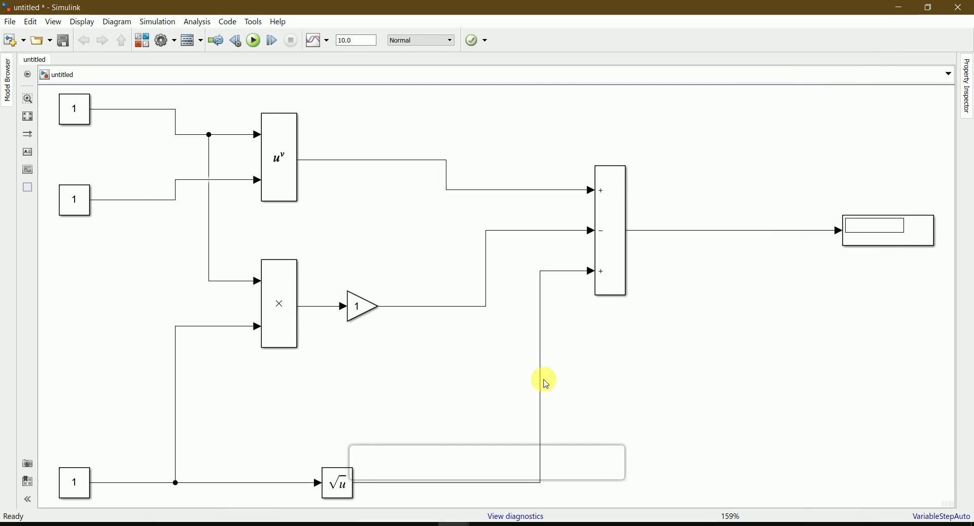
left_click(253, 40)
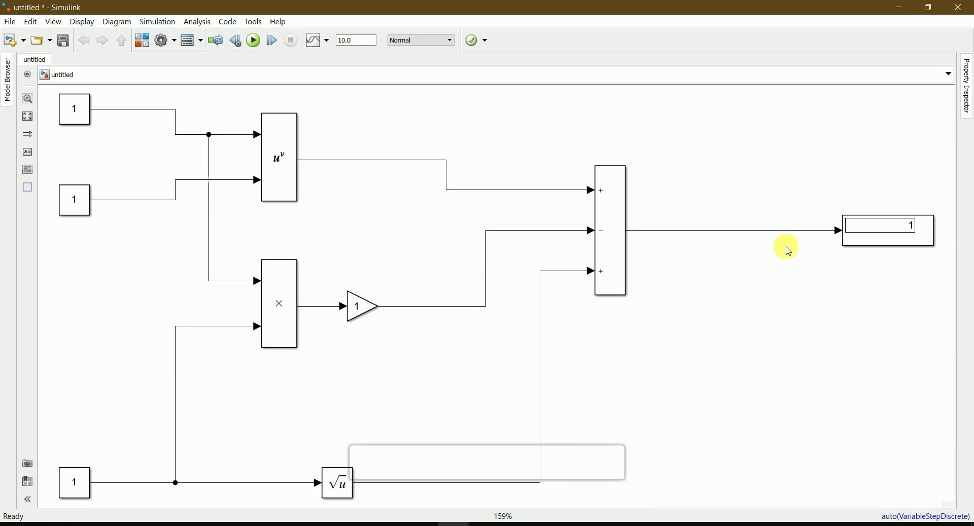
left_click(897, 222)
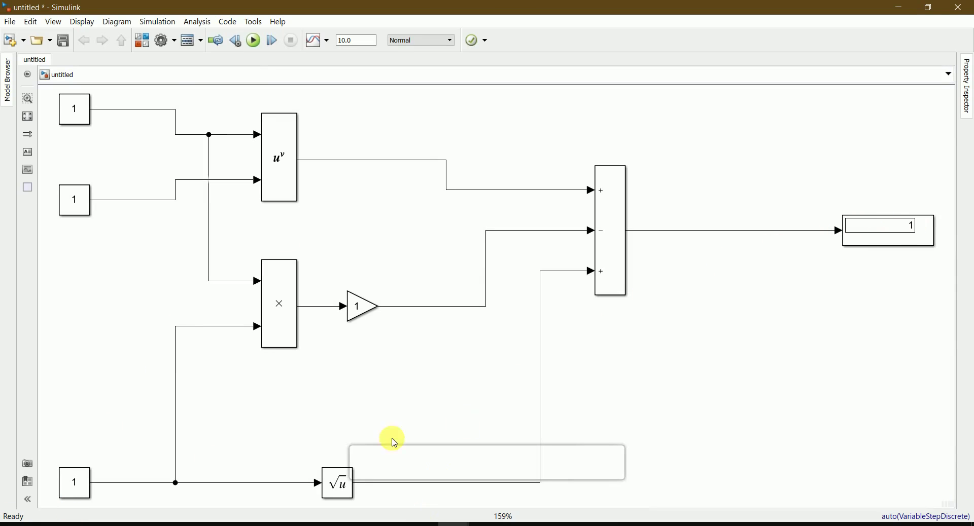
left_click(70, 114)
left_click(81, 133)
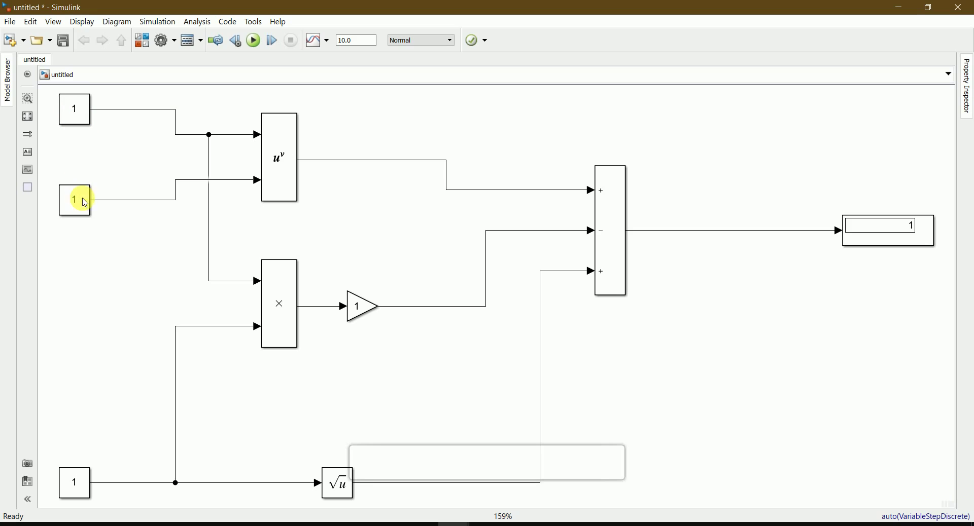
left_click(809, 221)
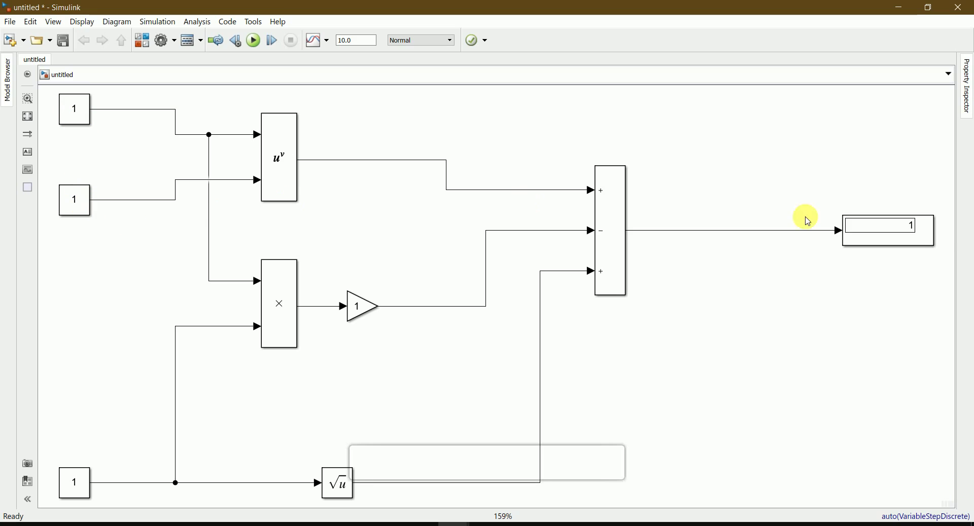
left_click(911, 227)
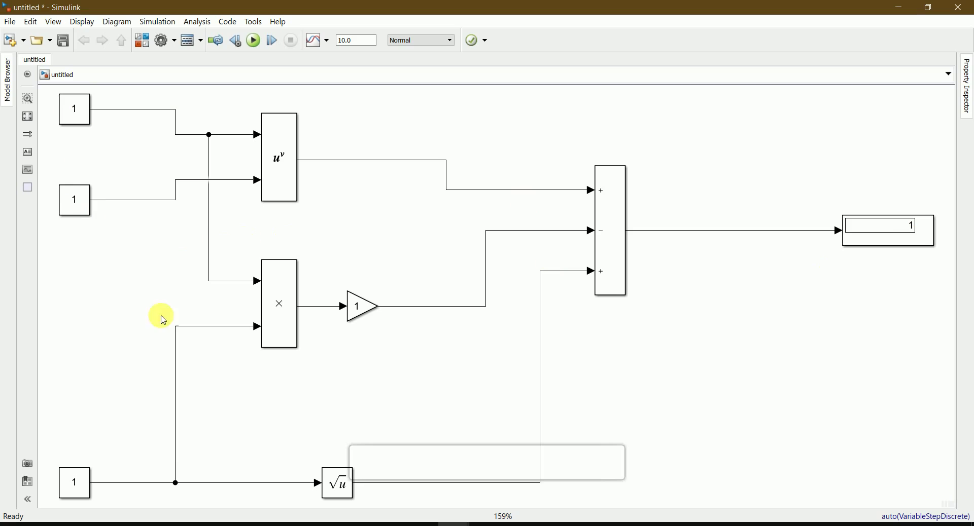
- Set the constant value of the uppermost Constant block to 2
left_click(90, 118)
double_click(89, 117)
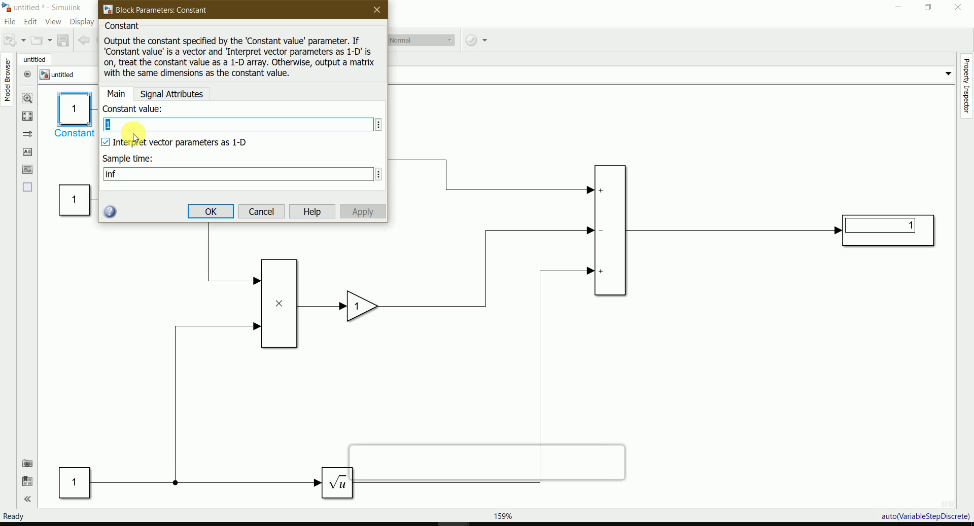
key("alt+Tab")
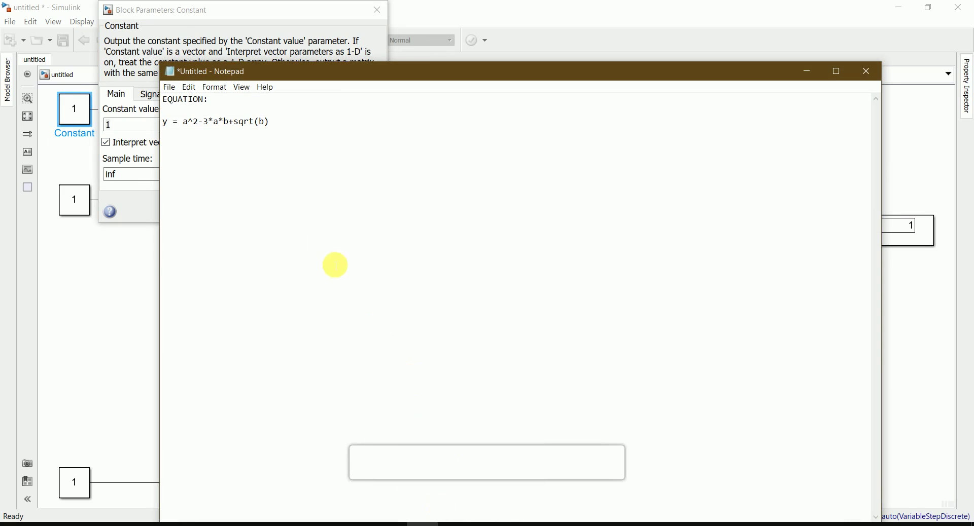
left_click(810, 73)
type("2")
left_click(215, 211)
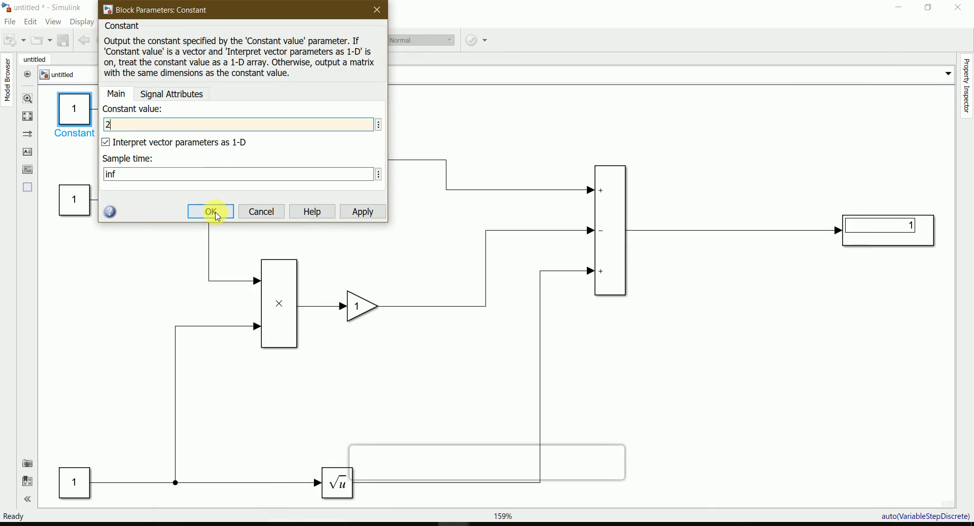
- Set the constant value of the second Constant block, feeding the Math Function's second input, to 3
left_click(67, 199)
double_click(67, 199)
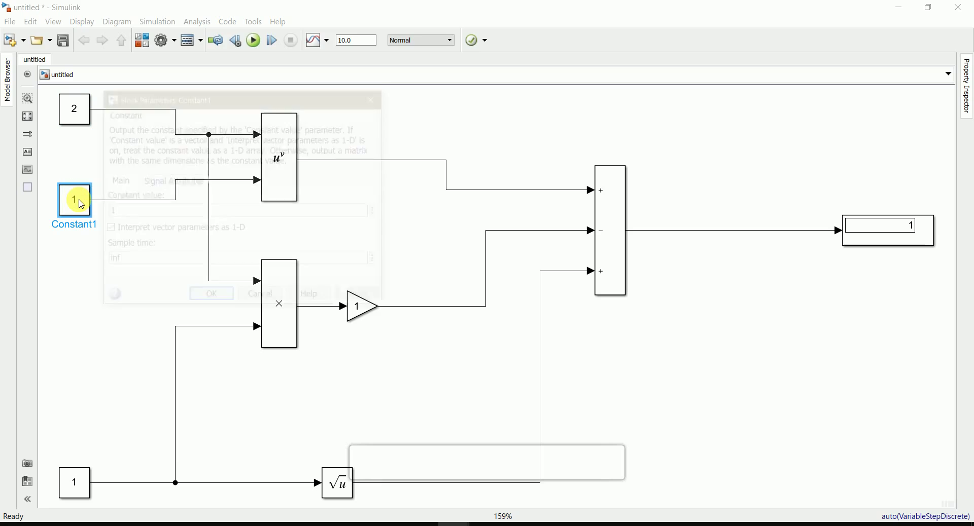
type("3")
left_click(208, 298)
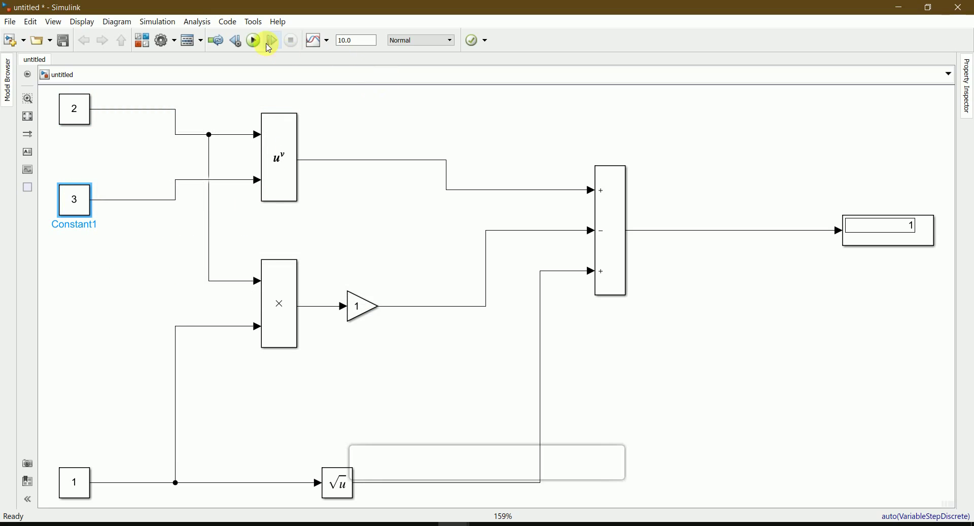
- Run the simulation with the new constants and compare the Display value with the equation in Notepad
left_click(253, 41)
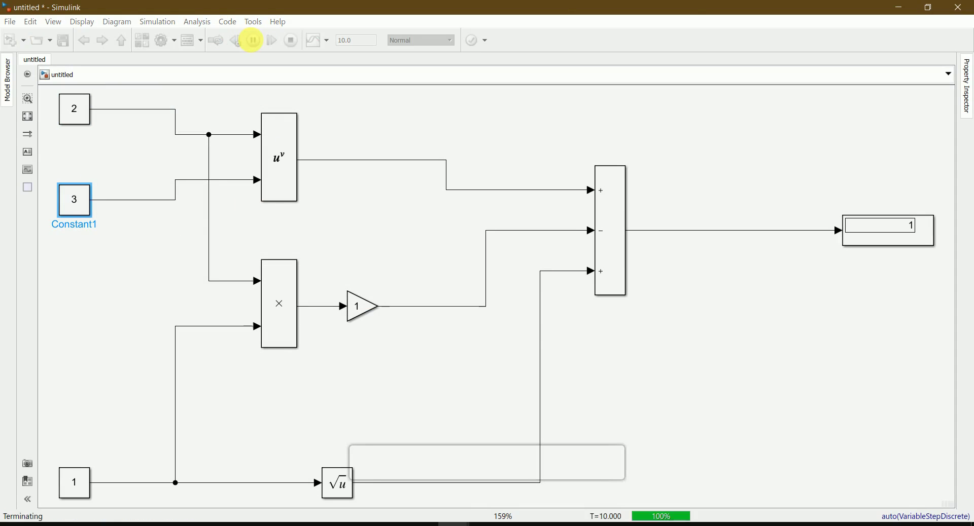
left_click(904, 233)
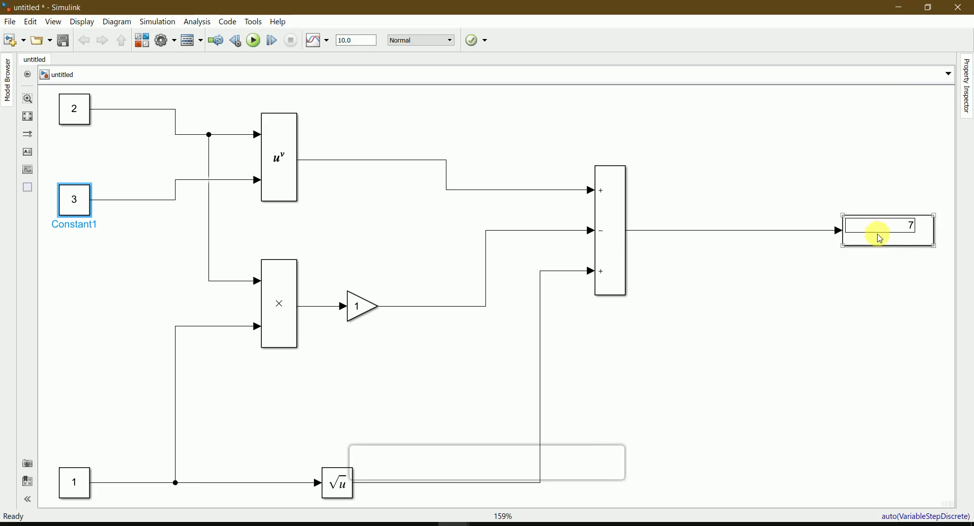
left_click(423, 524)
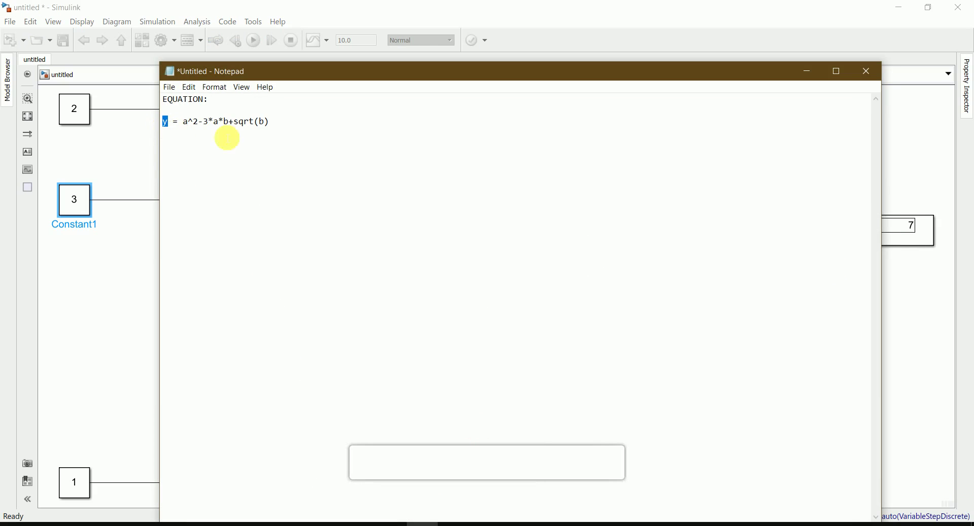
left_click(810, 71)
left_click(906, 226)
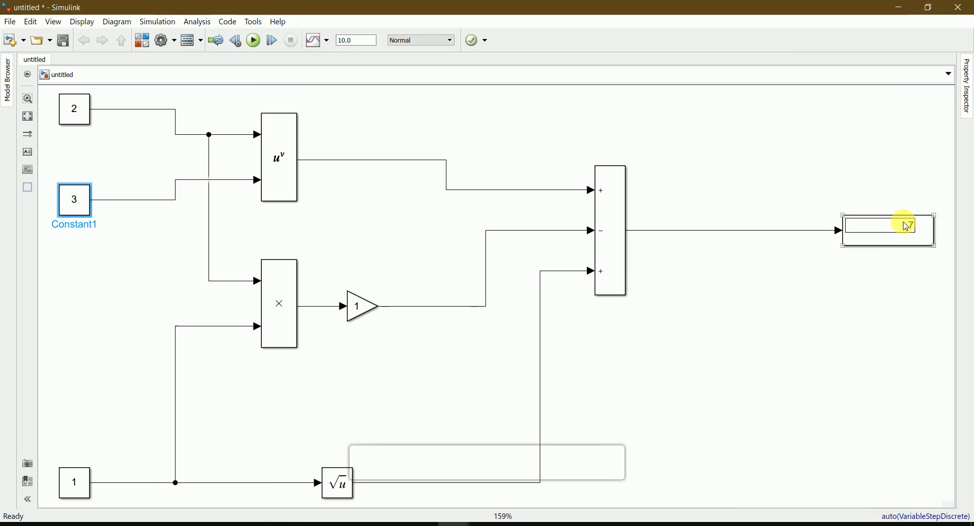
left_click(864, 395)
key("alt+Tab")
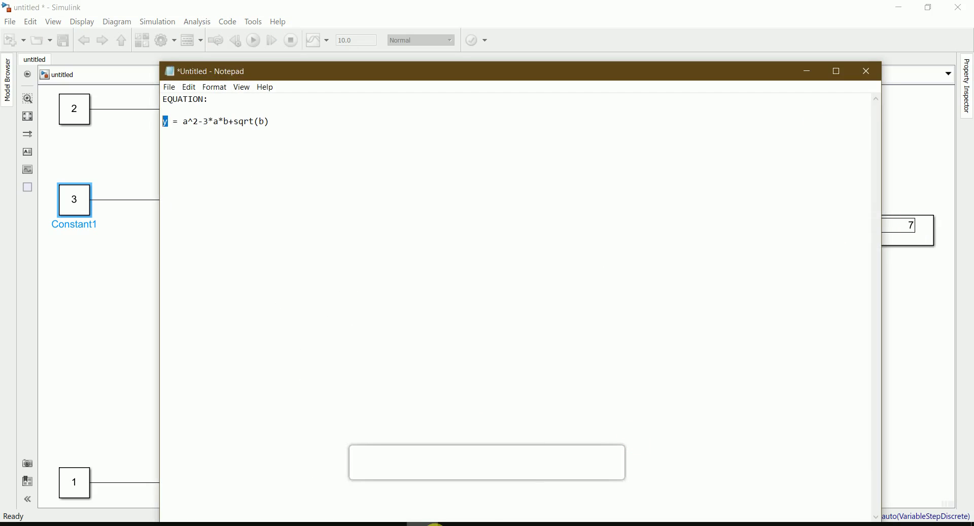
left_click(436, 525)
left_click(116, 268)
- Set the constant value of the uppermost Constant block to 5
left_click(75, 119)
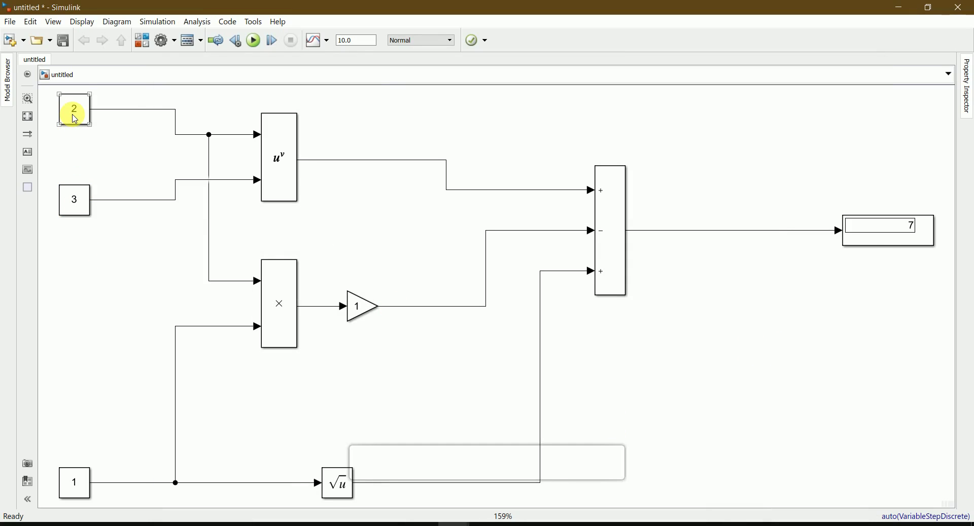
double_click(75, 119)
type("5")
left_click(222, 211)
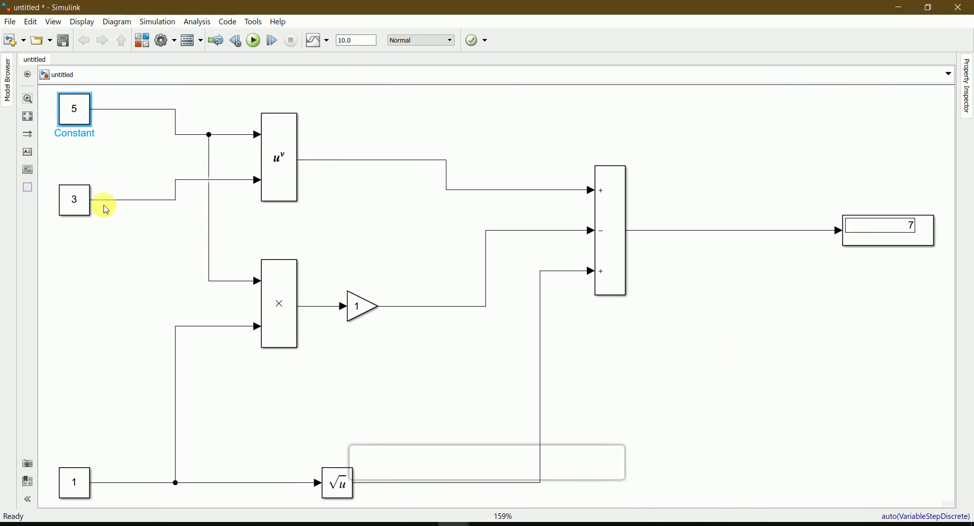
- Set the second Constant block, feeding the Math Function's second input, to 6 and run the simulation to check the Display
double_click(76, 201)
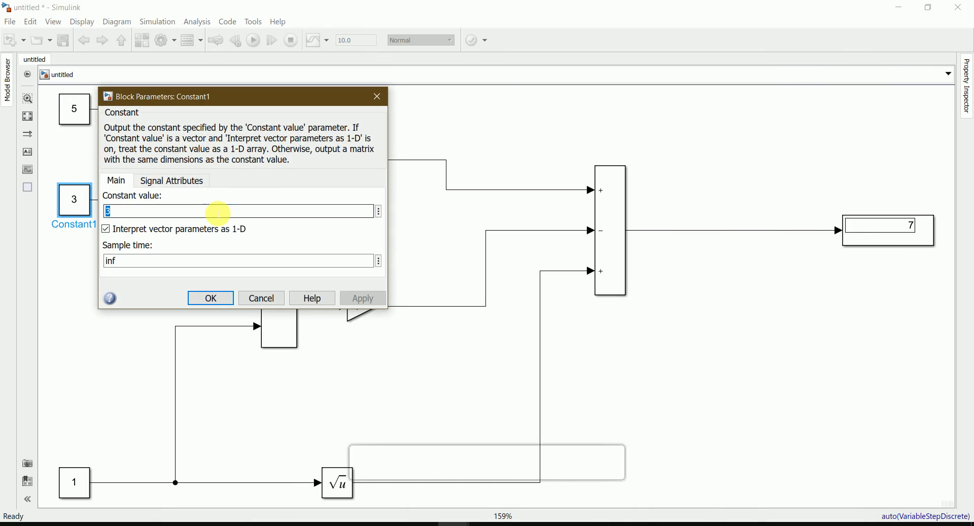
type("6")
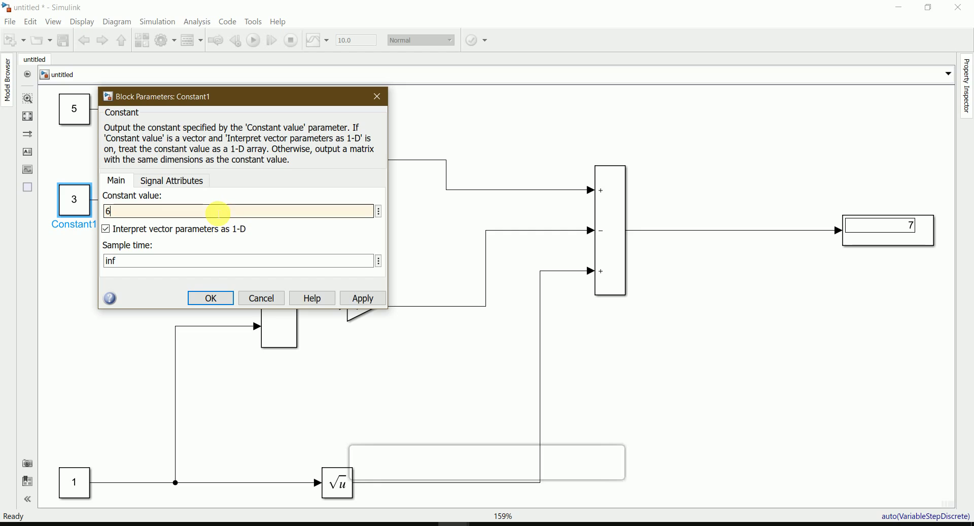
left_click(207, 299)
left_click(254, 40)
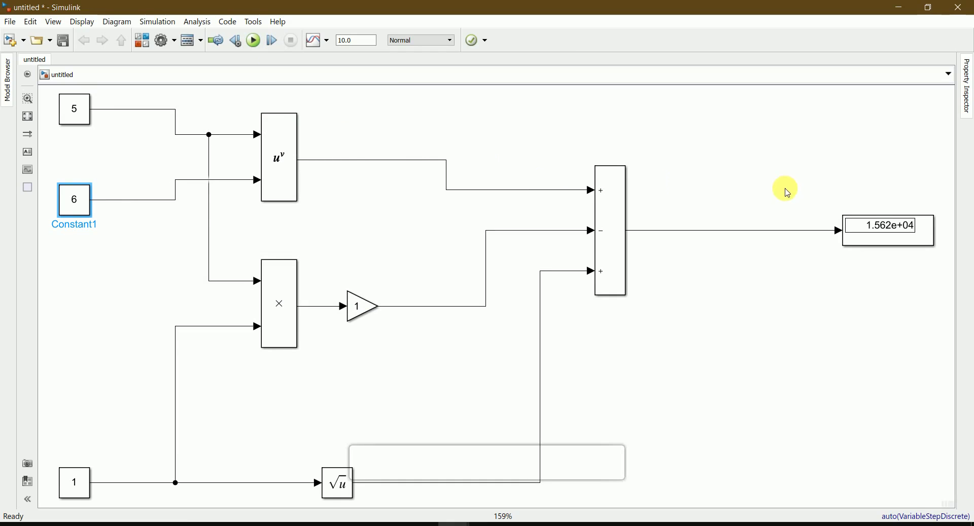
left_click(895, 228)
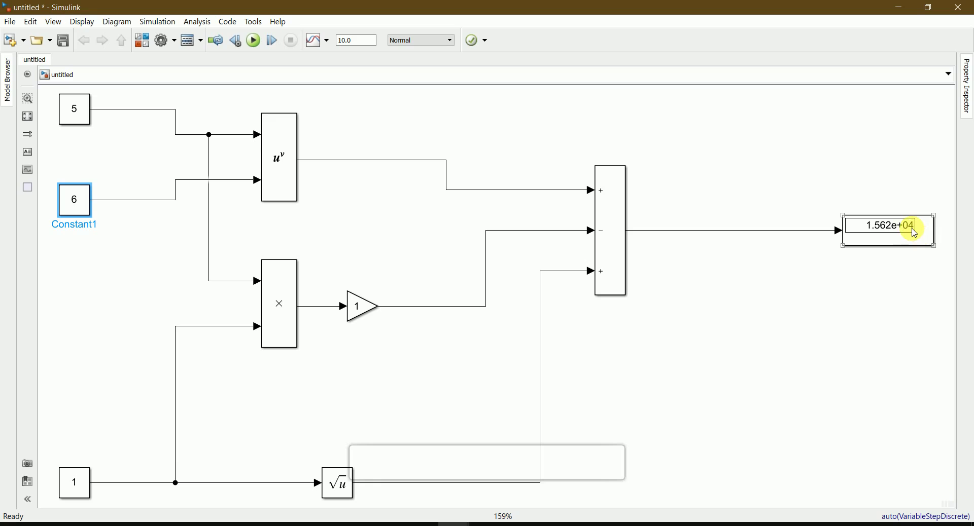
left_click(852, 276)
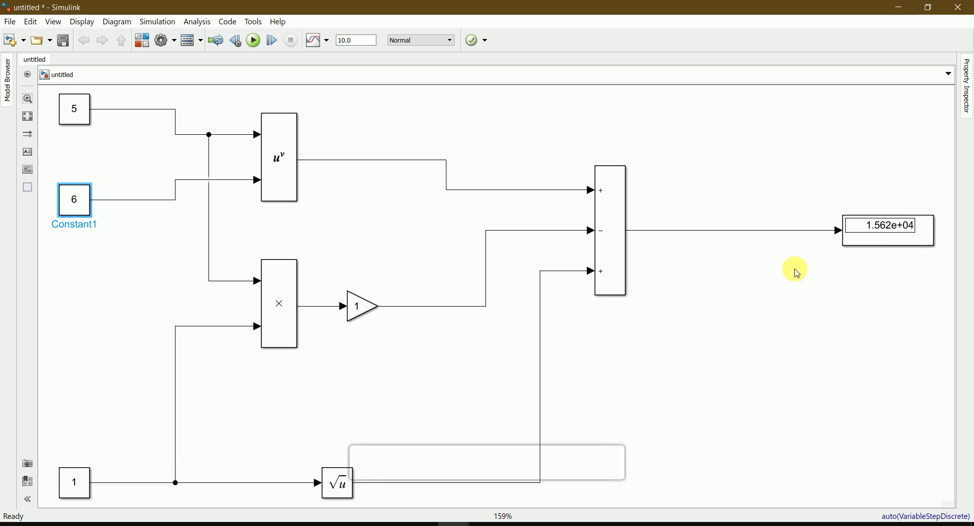
- Set the constant value of the Math Function's exponent input block to 5 and rerun the simulation
left_click(70, 208)
double_click(71, 209)
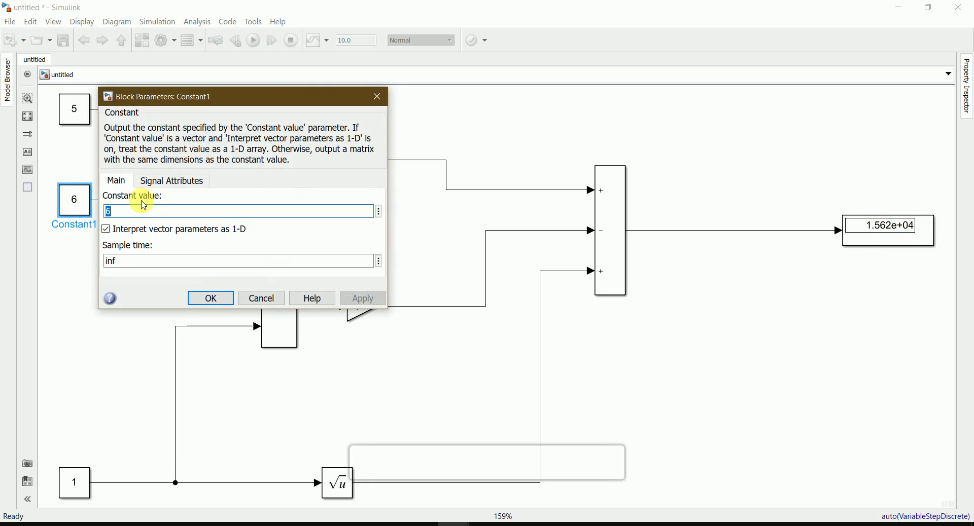
type("5")
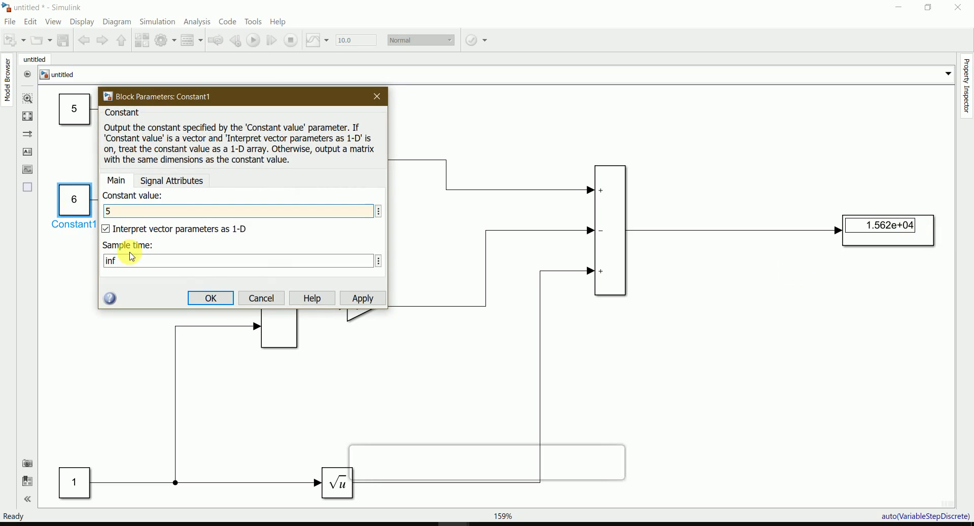
left_click(208, 297)
left_click(254, 42)
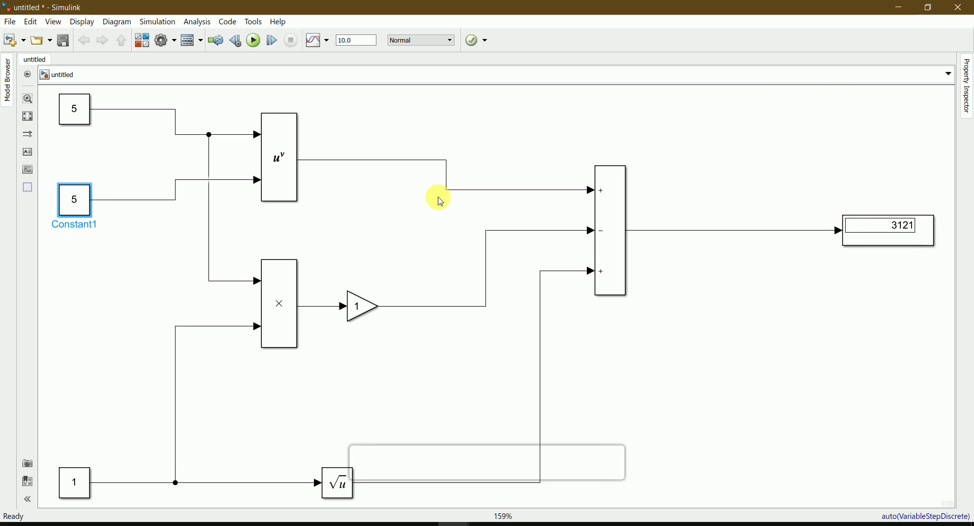
left_click(73, 152)
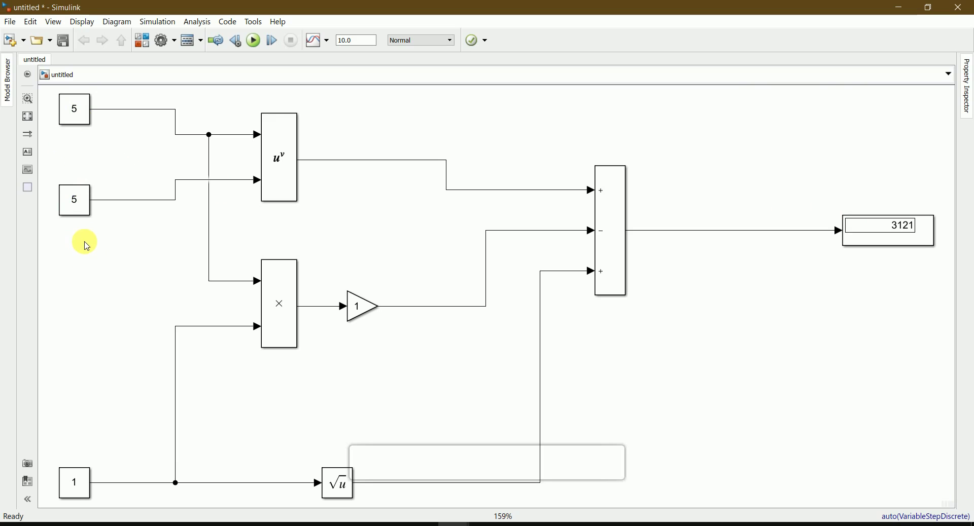
left_click(83, 203)
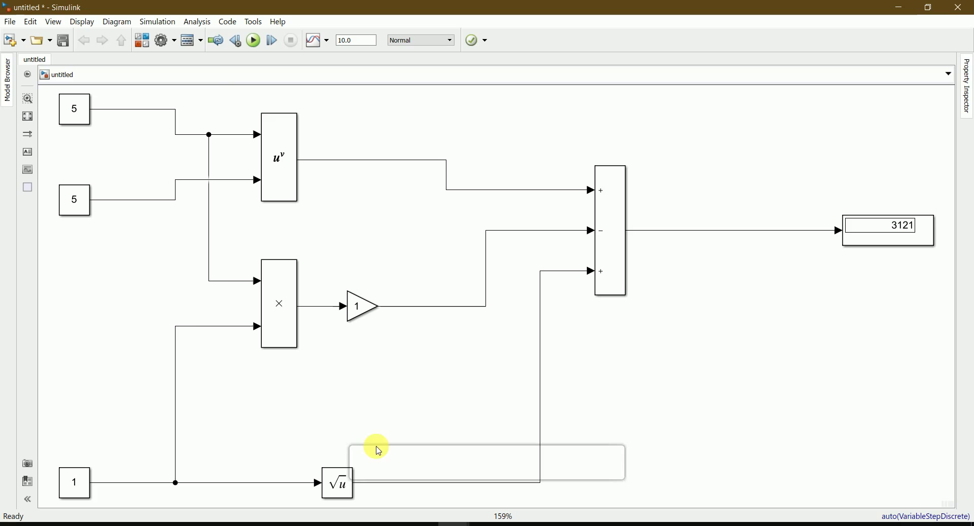
- Set the uppermost Constant block's value to 8 and rerun the simulation to check the updated Display value
left_click(85, 108)
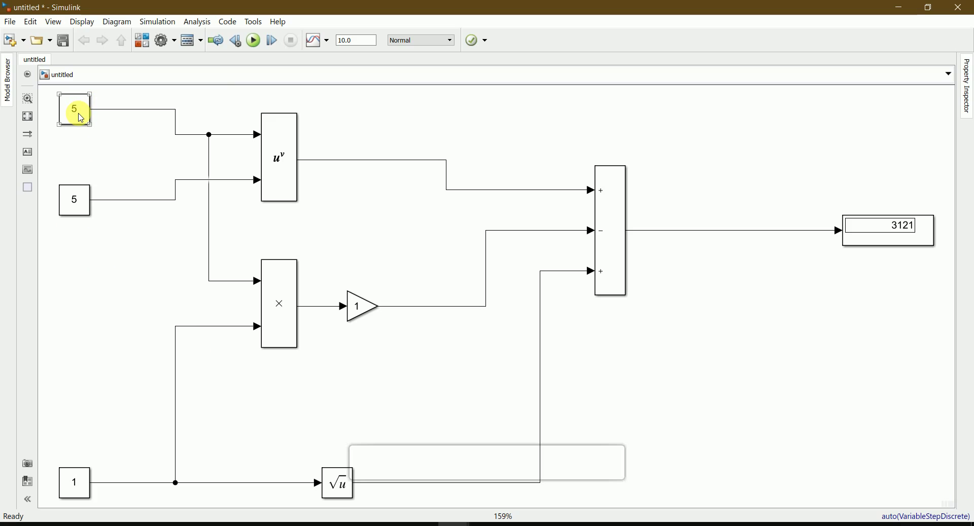
double_click(80, 117)
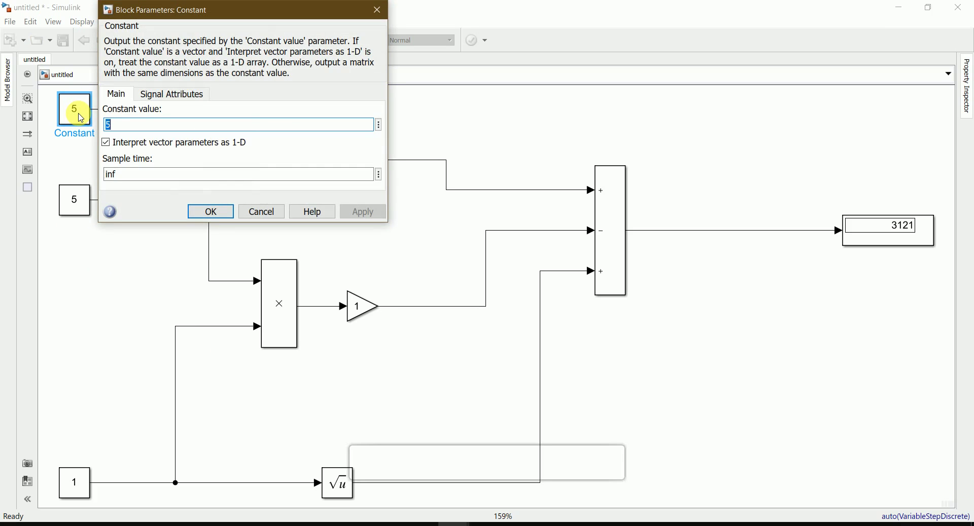
type("8")
left_click(209, 211)
left_click(254, 40)
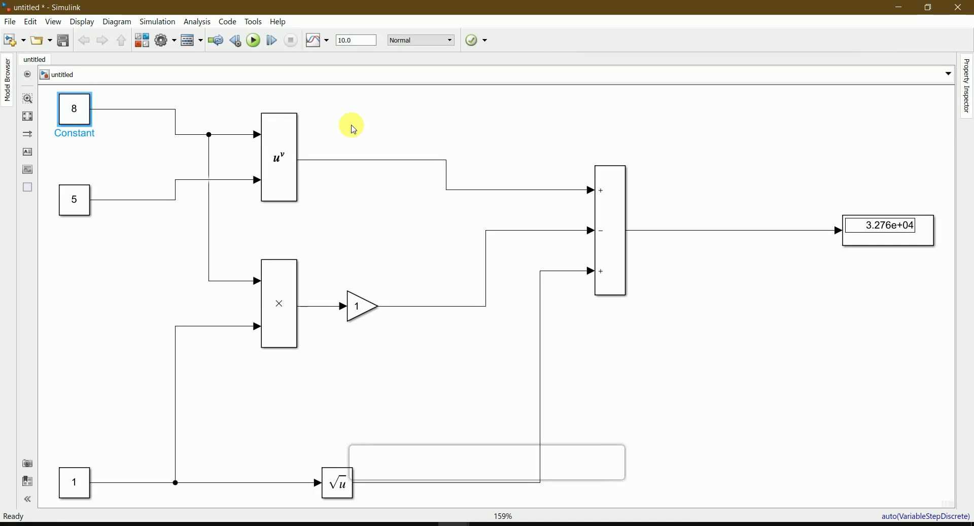
left_click(892, 229)
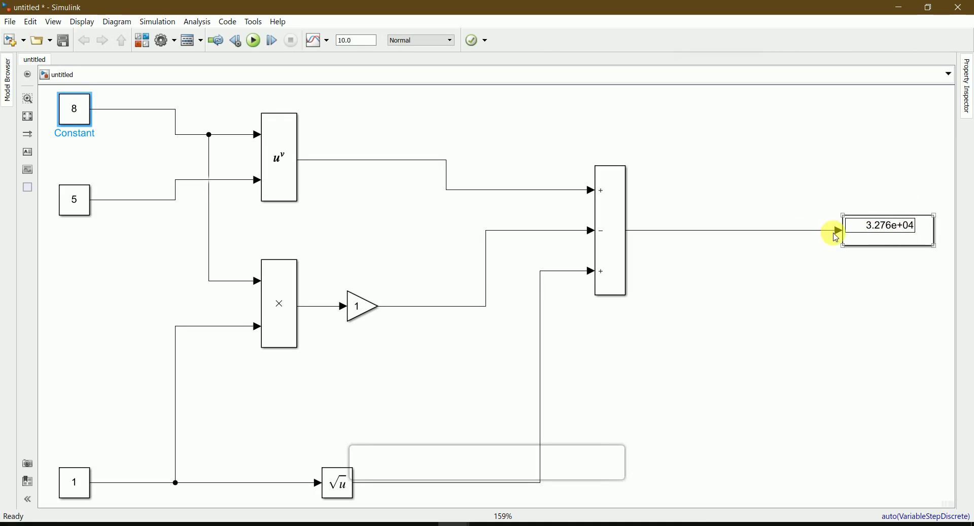
left_click(152, 165)
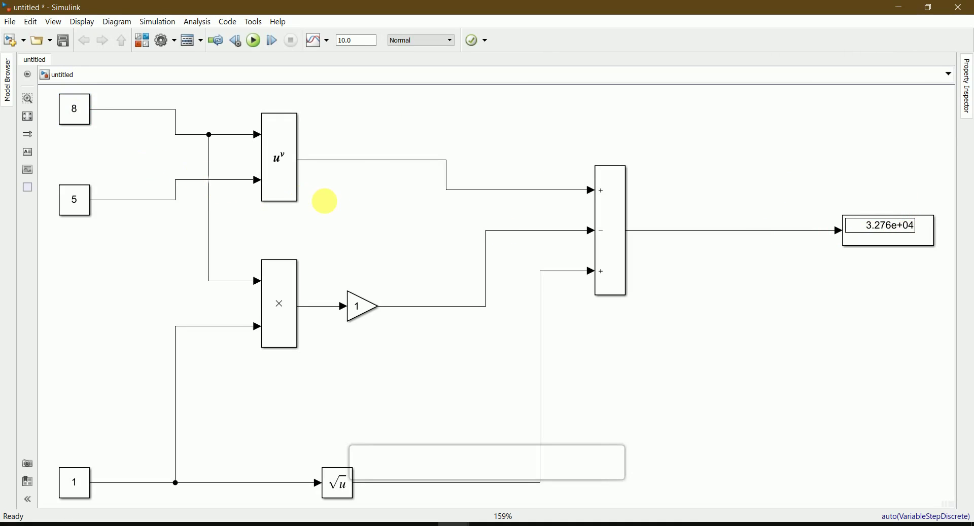